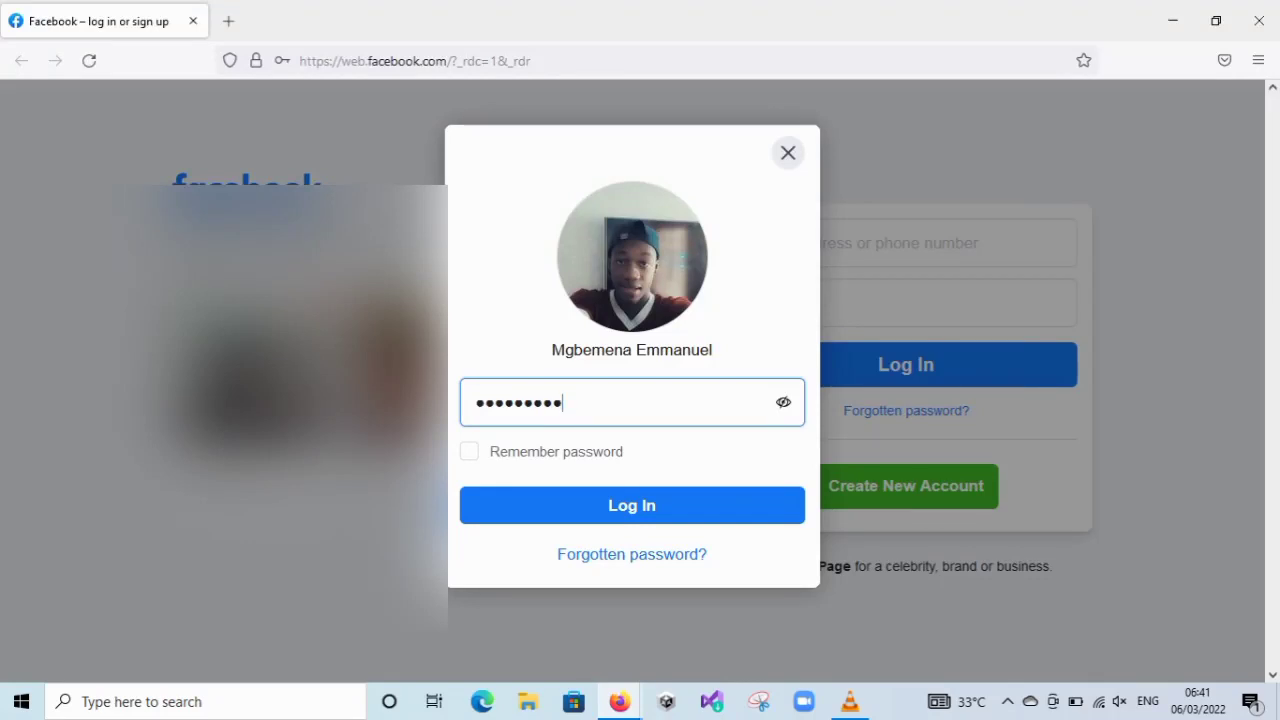
Step: Log in with the account password and decline saving it in the browser
text(•••)
key(Return)
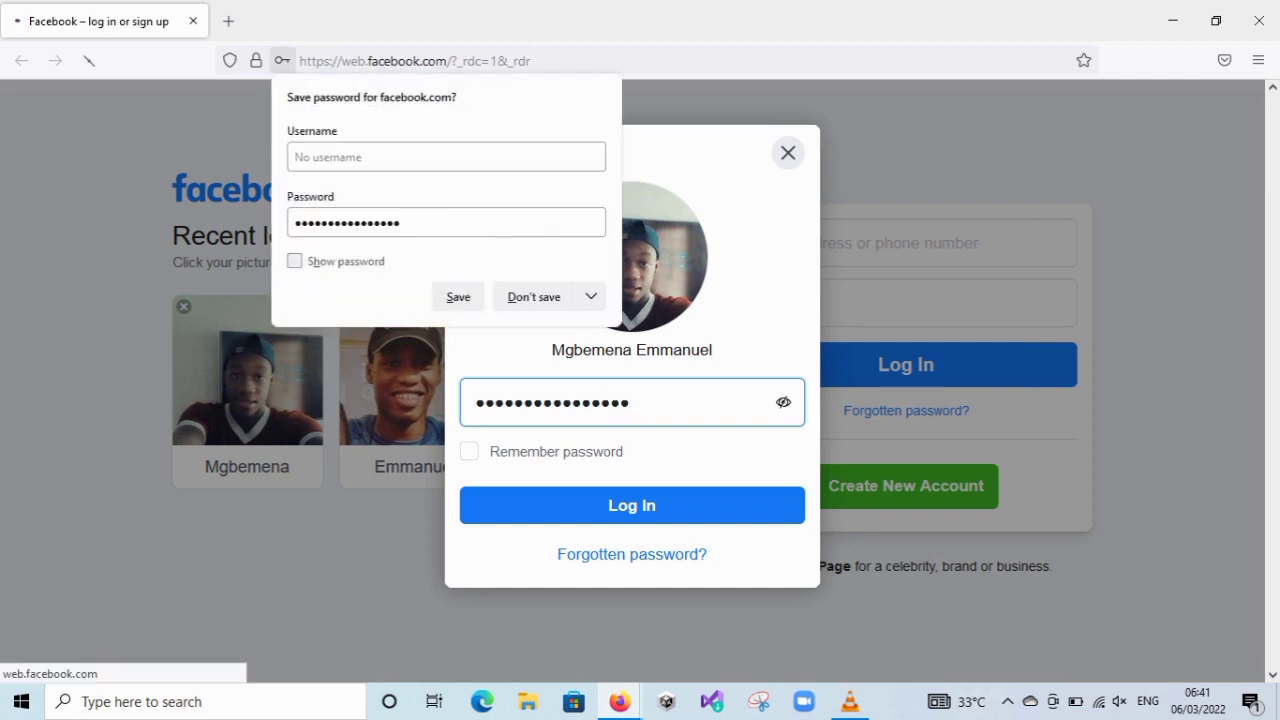
click(534, 297)
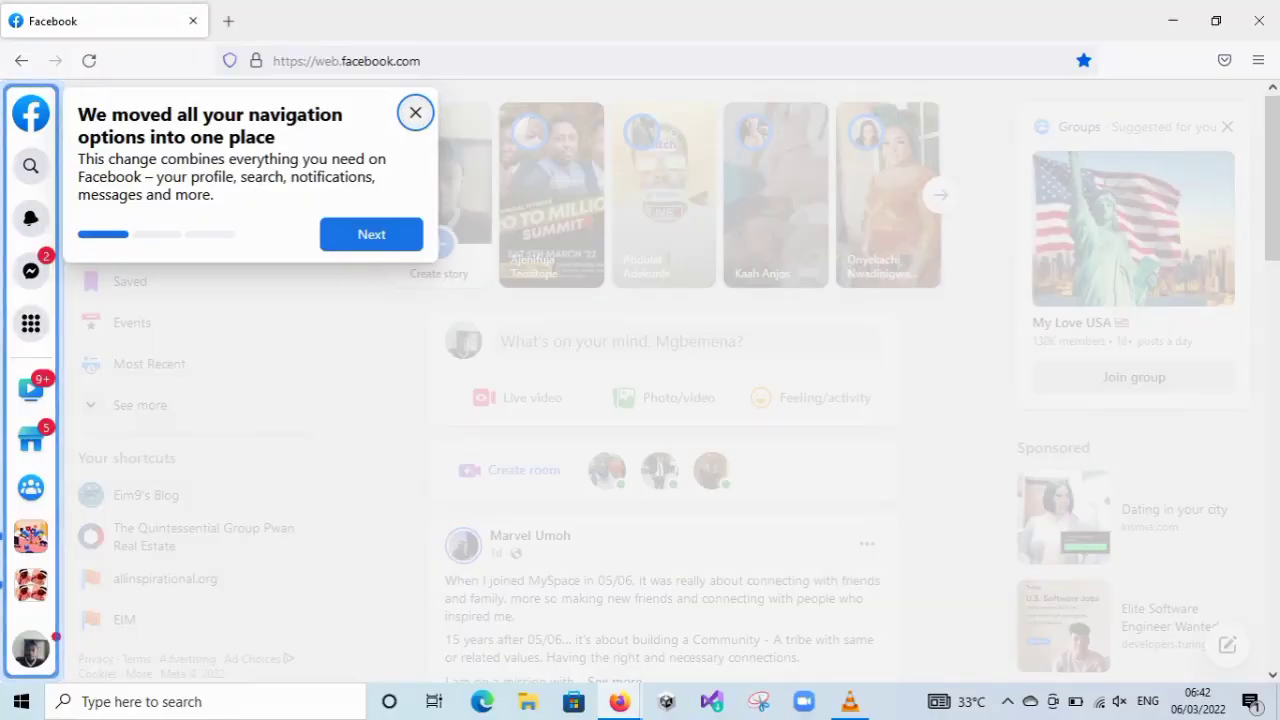
Step: Step through the new-navigation tour to its groups tip and finish it
key(Tab)
key(Return)
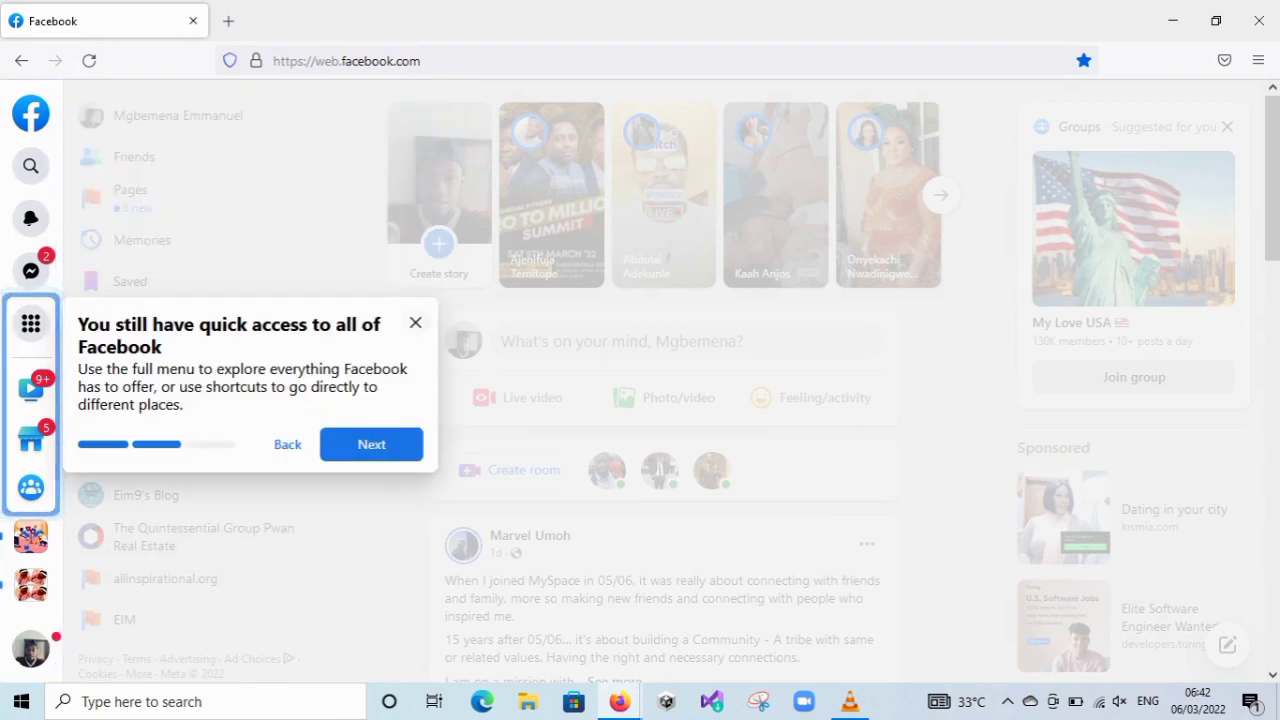
key(Return)
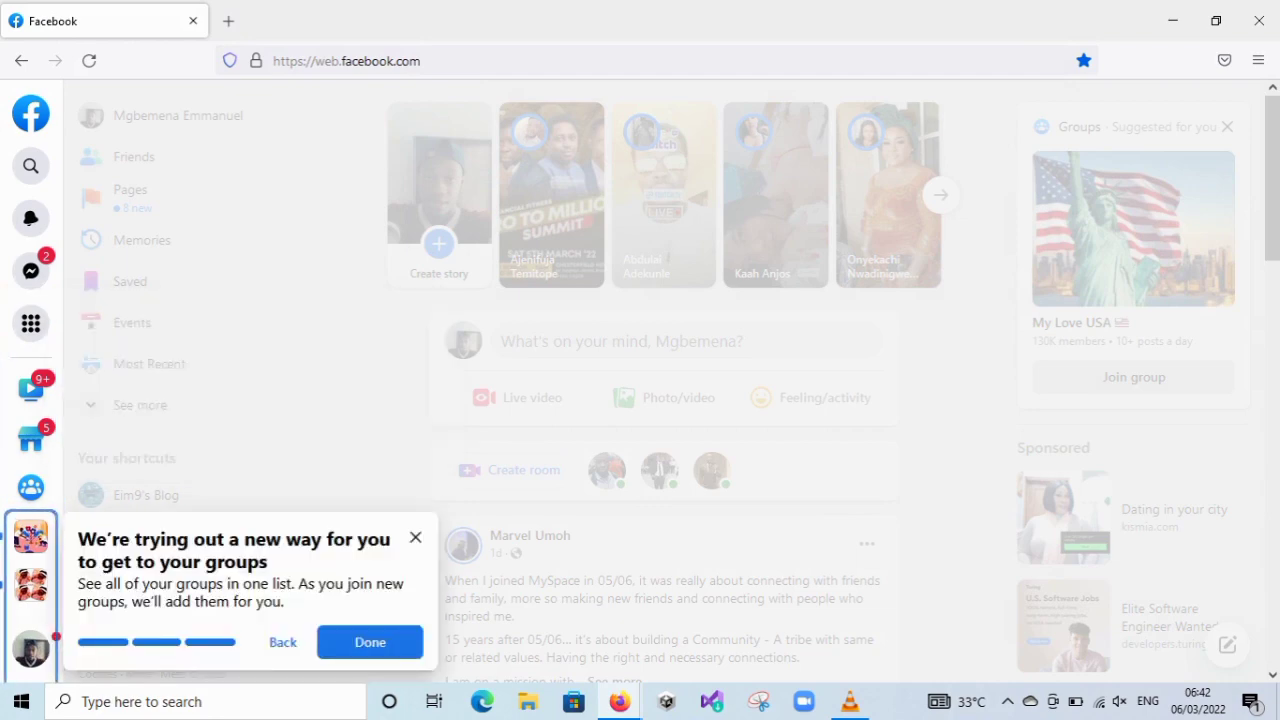
key(Return)
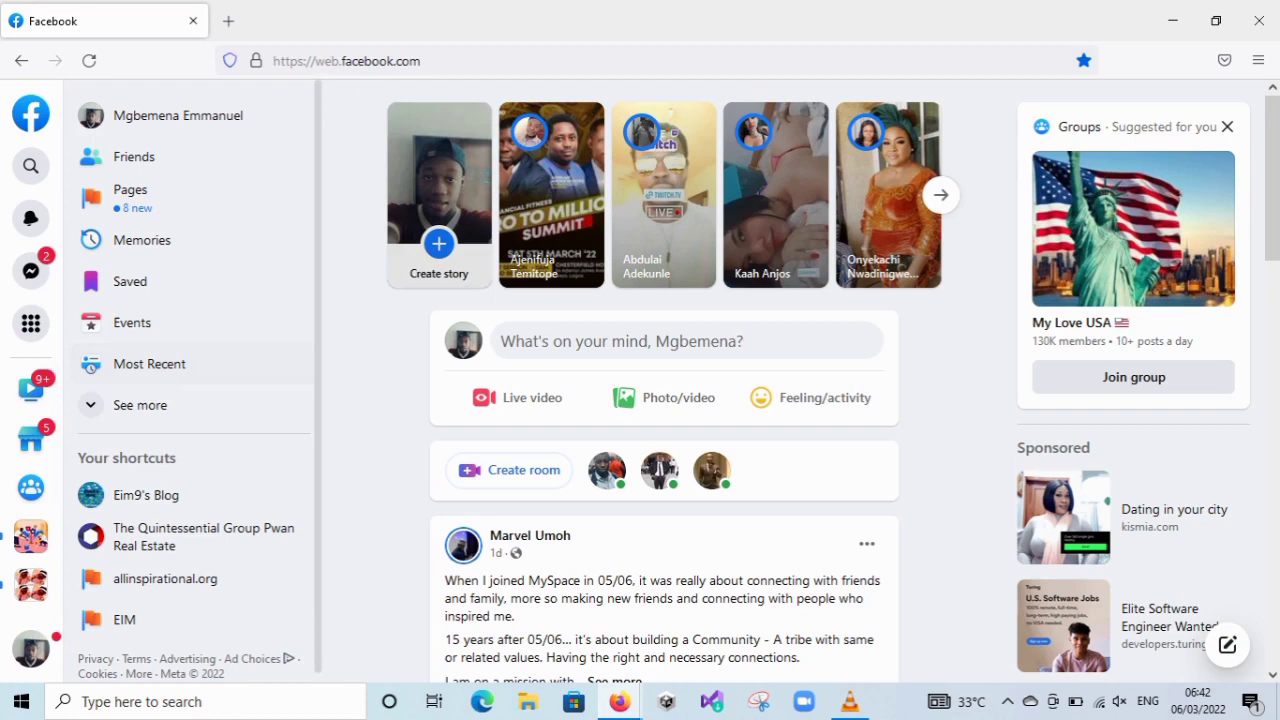
Step: Scroll through the news feed, then bring up the account menu from the bottom-left avatar
scroll(1270, 250, down, 3)
scroll(1270, 250, up, 3)
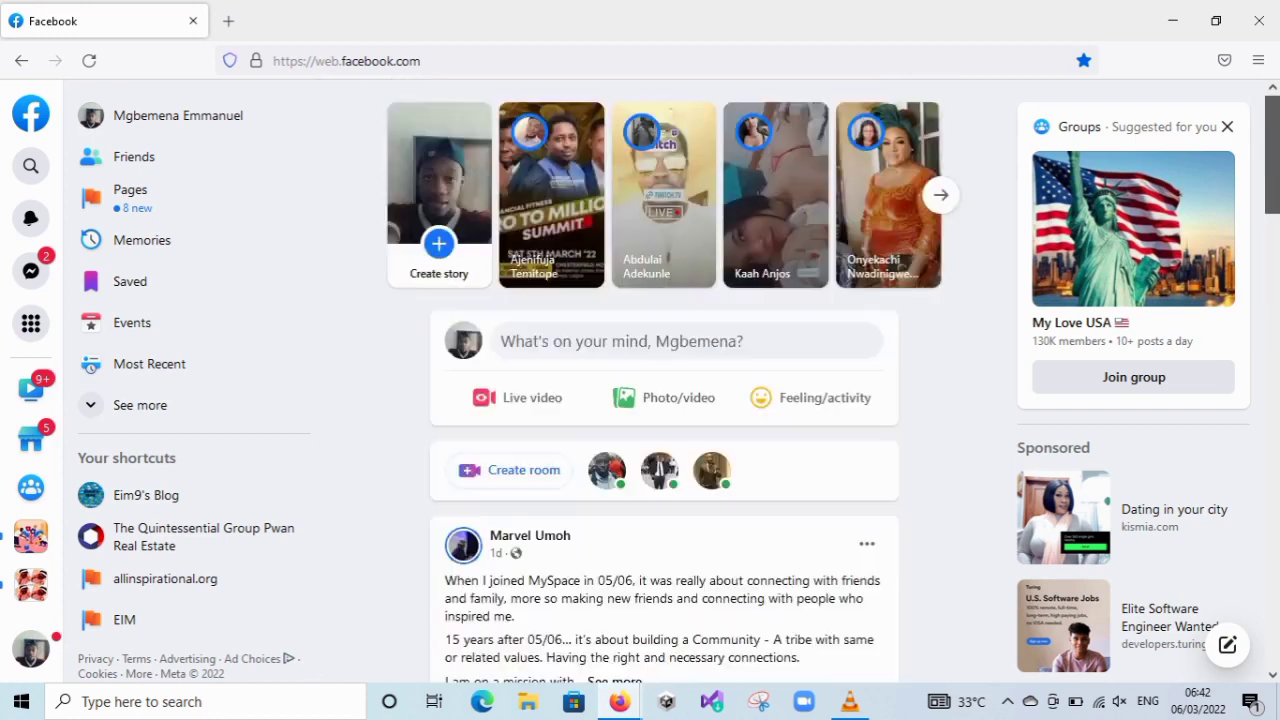
scroll(1270, 250, down, 5)
scroll(1270, 250, up, 6)
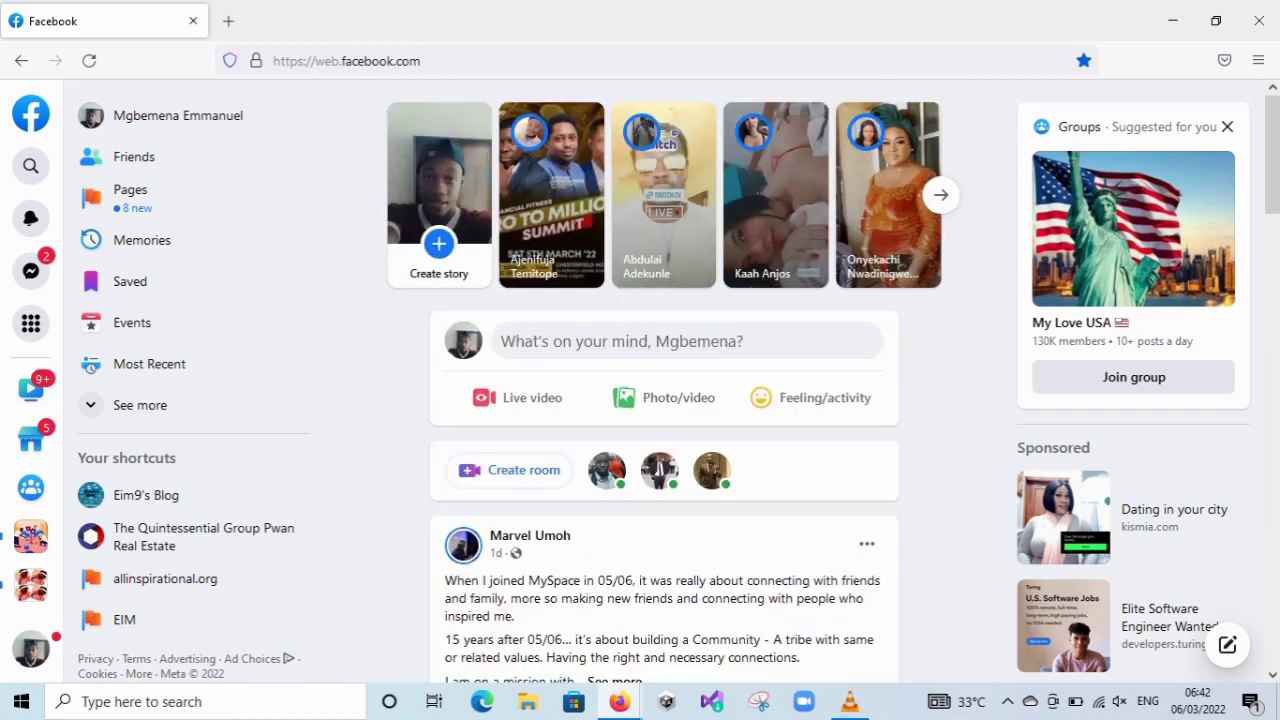
scroll(1270, 250, down, 10)
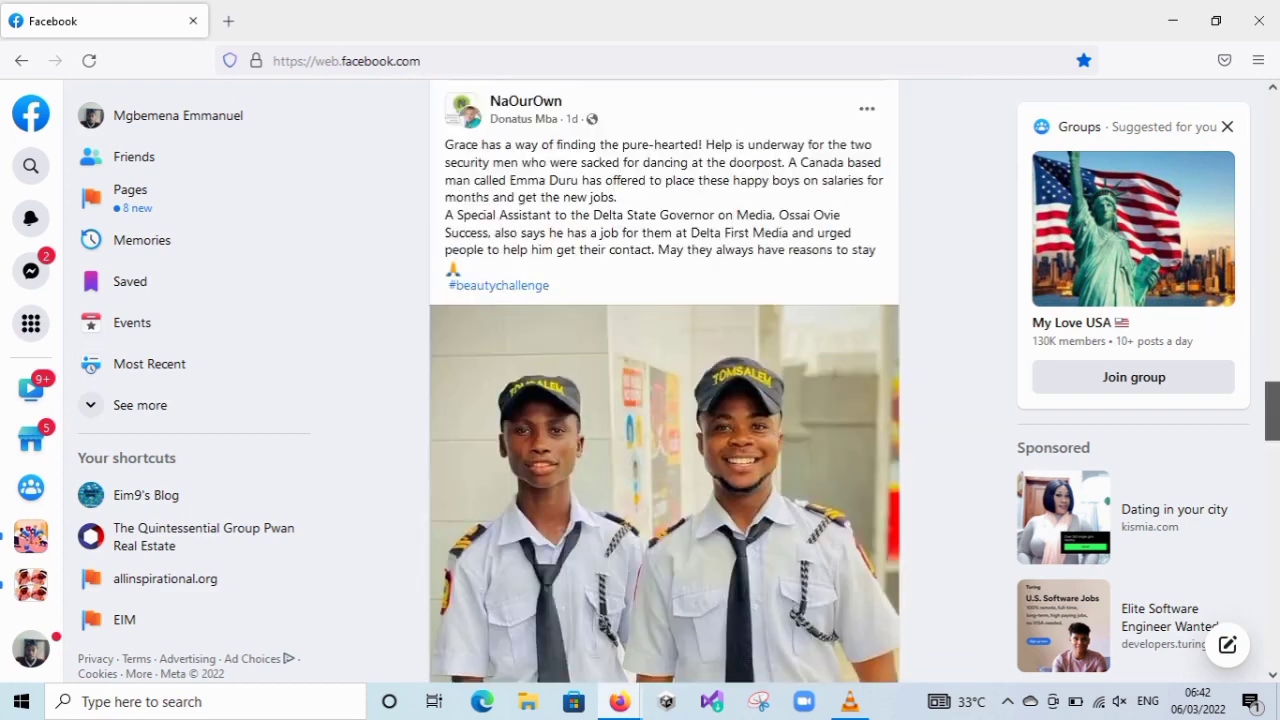
scroll(664, 380, down, 8)
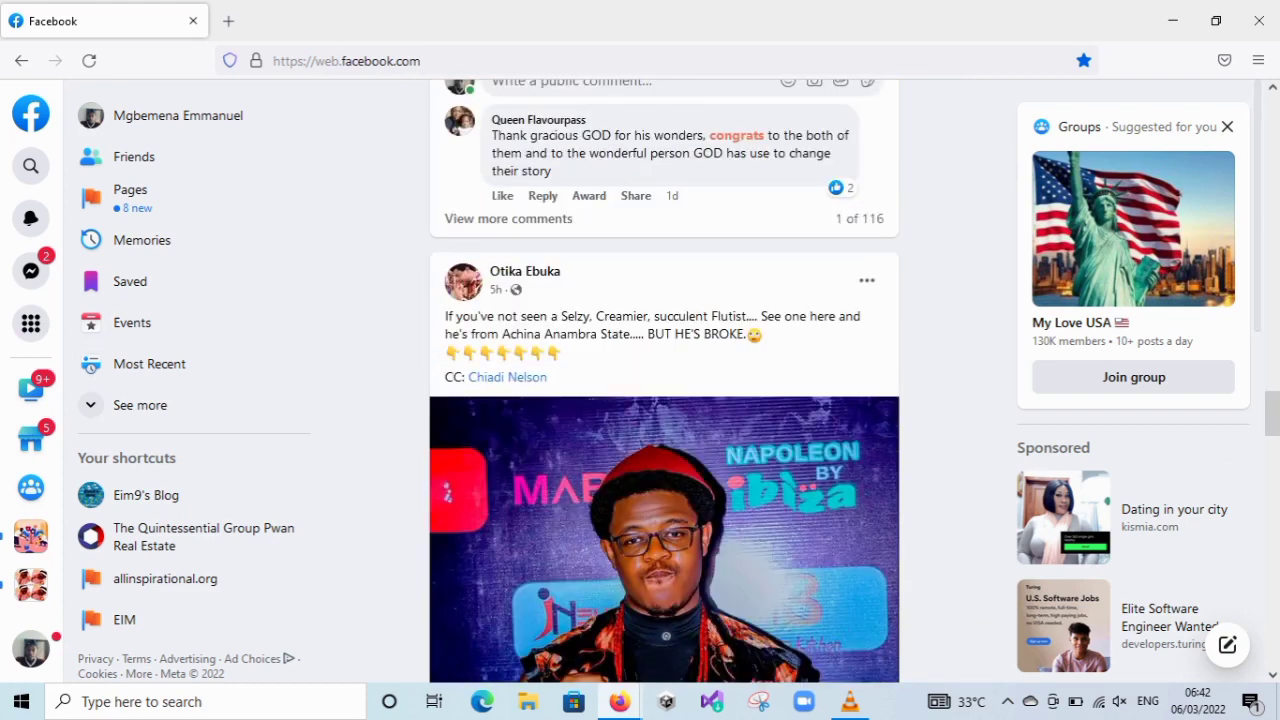
click(31, 648)
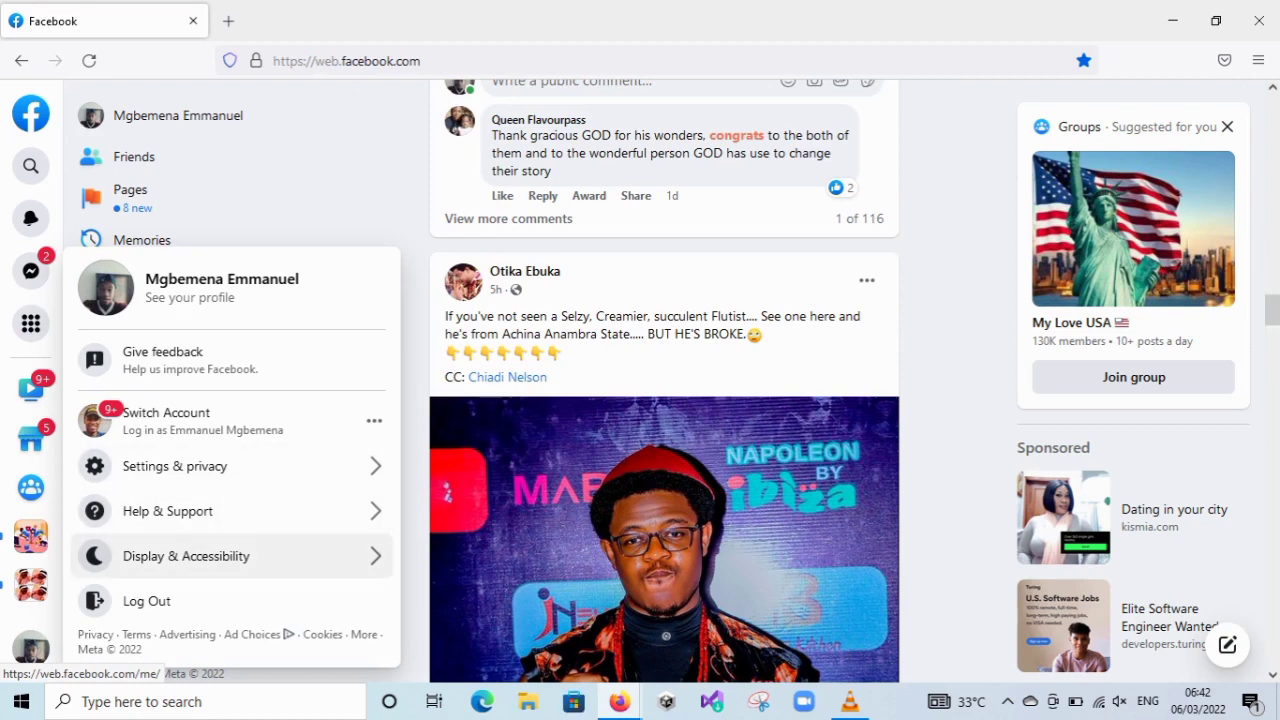
Step: Look over Display & Accessibility, then go to Settings & privacy > Settings
click(186, 556)
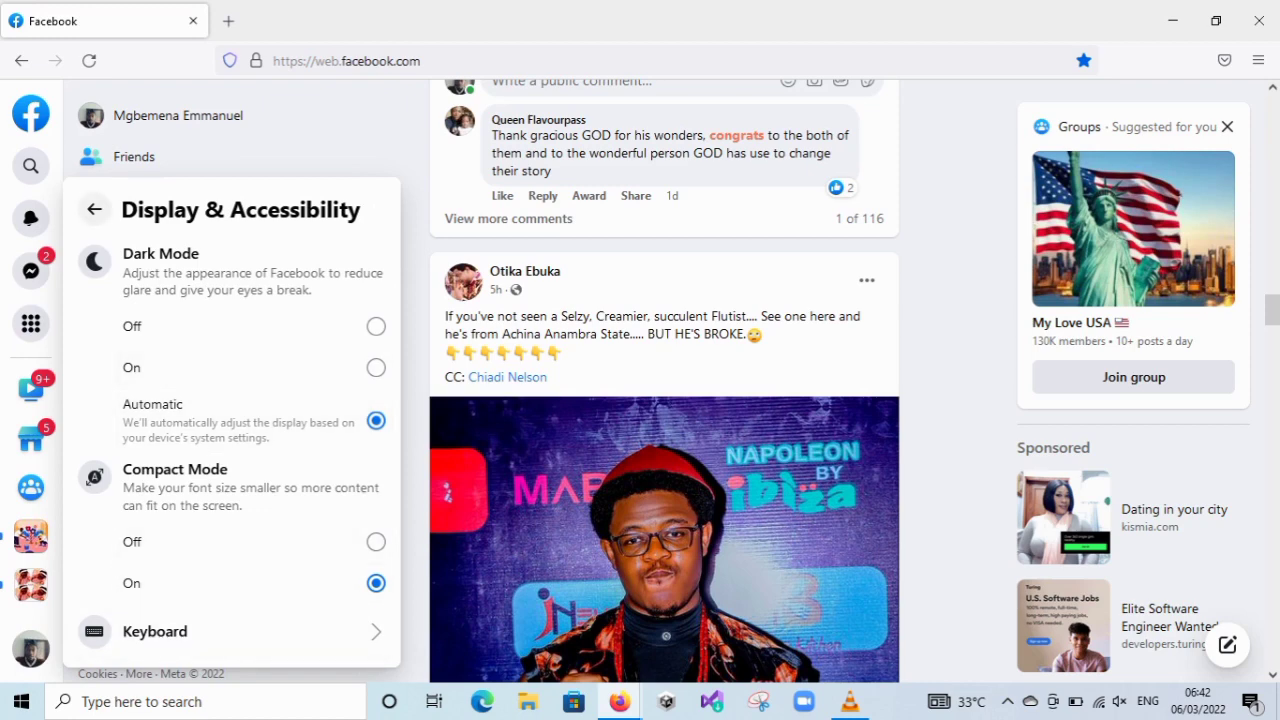
click(94, 209)
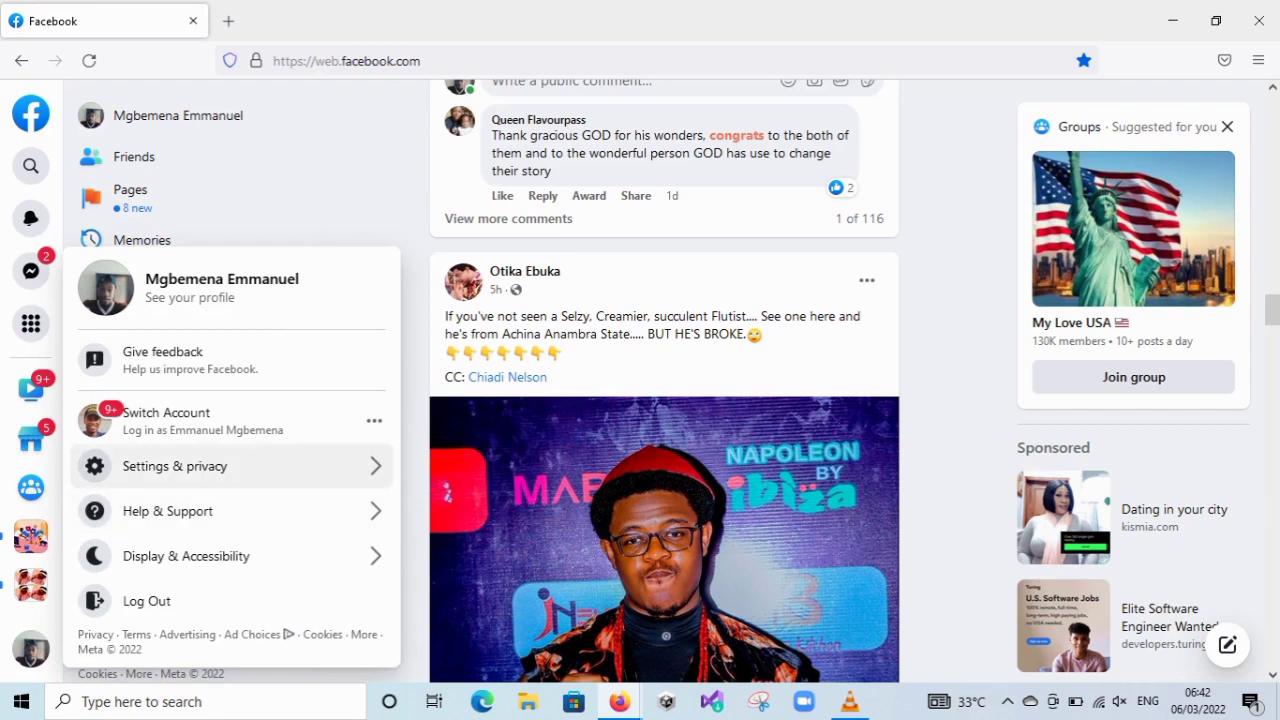
click(175, 466)
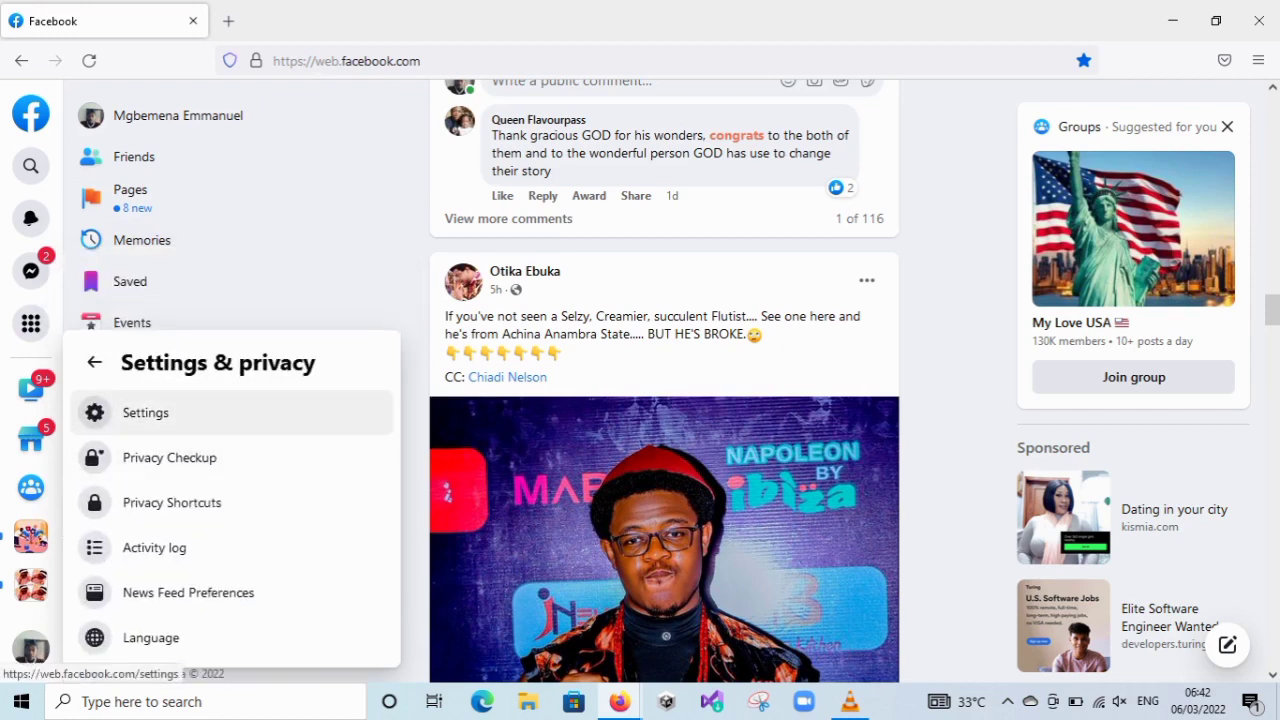
click(150, 412)
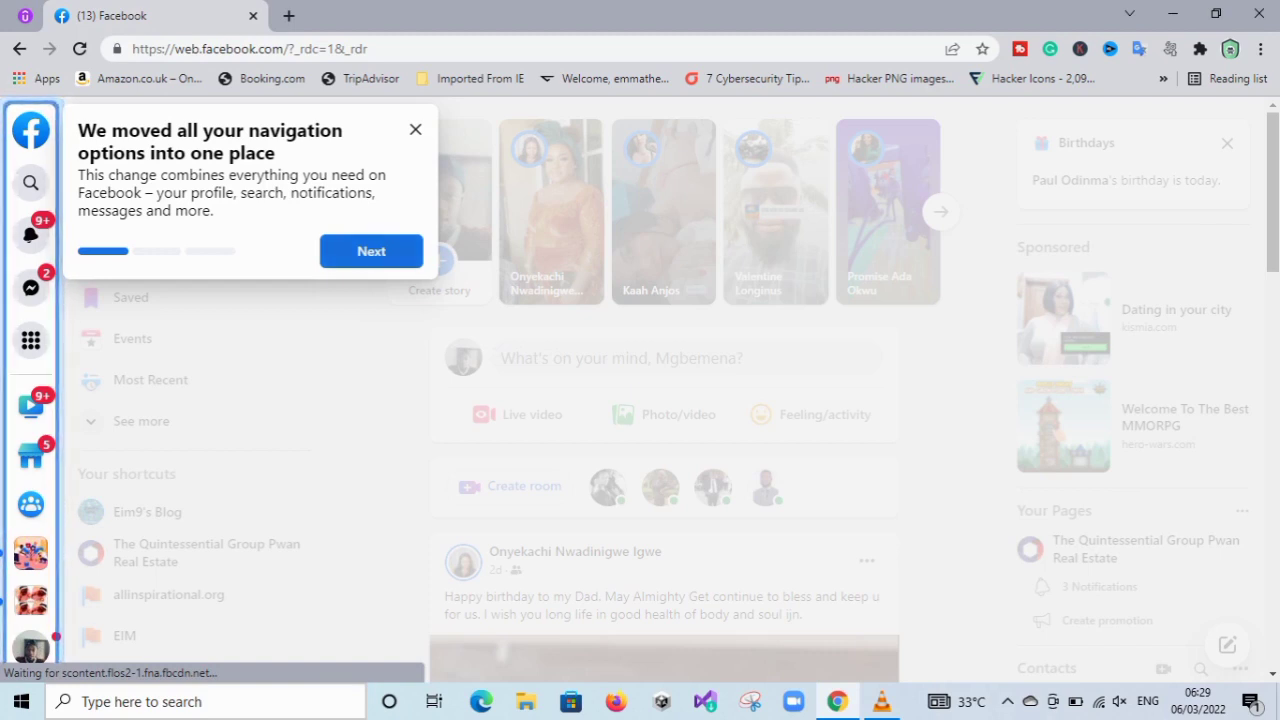
Step: Advance the navigation tour to its final groups step
click(371, 251)
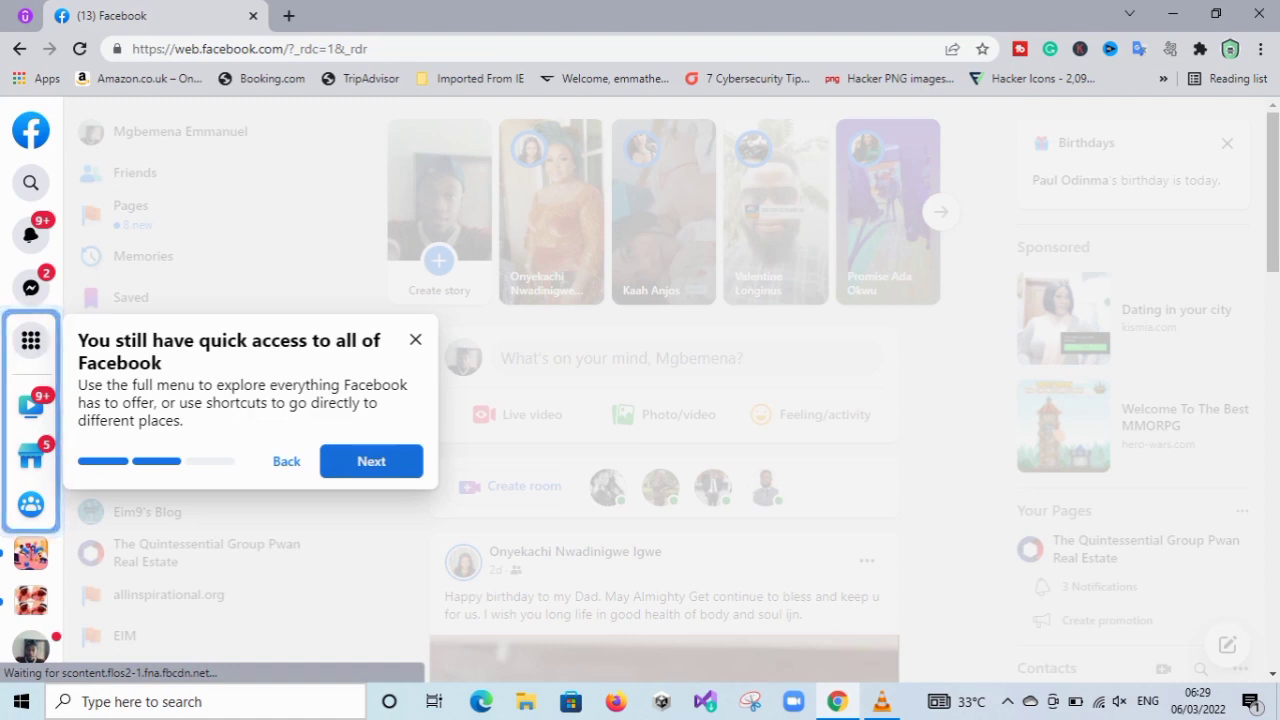
key(Return)
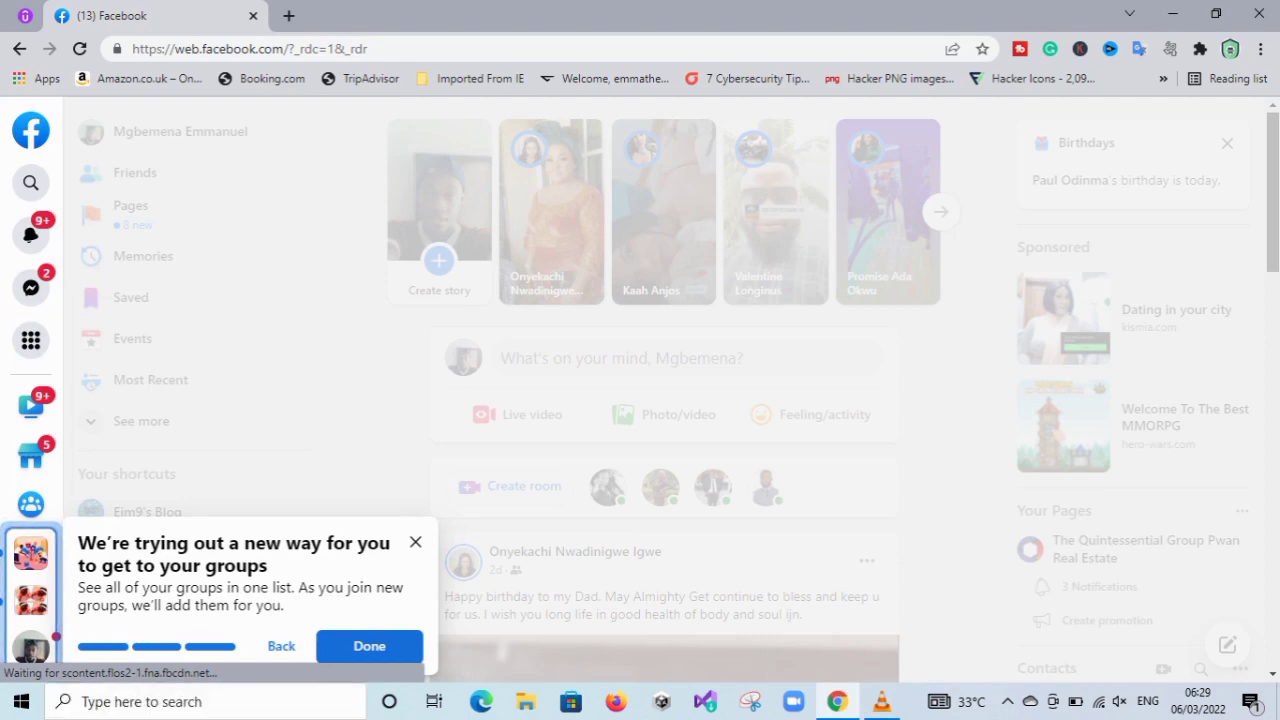
Step: Close the tour and open Chrome's Clear browsing data options under Security and Privacy
key(Return)
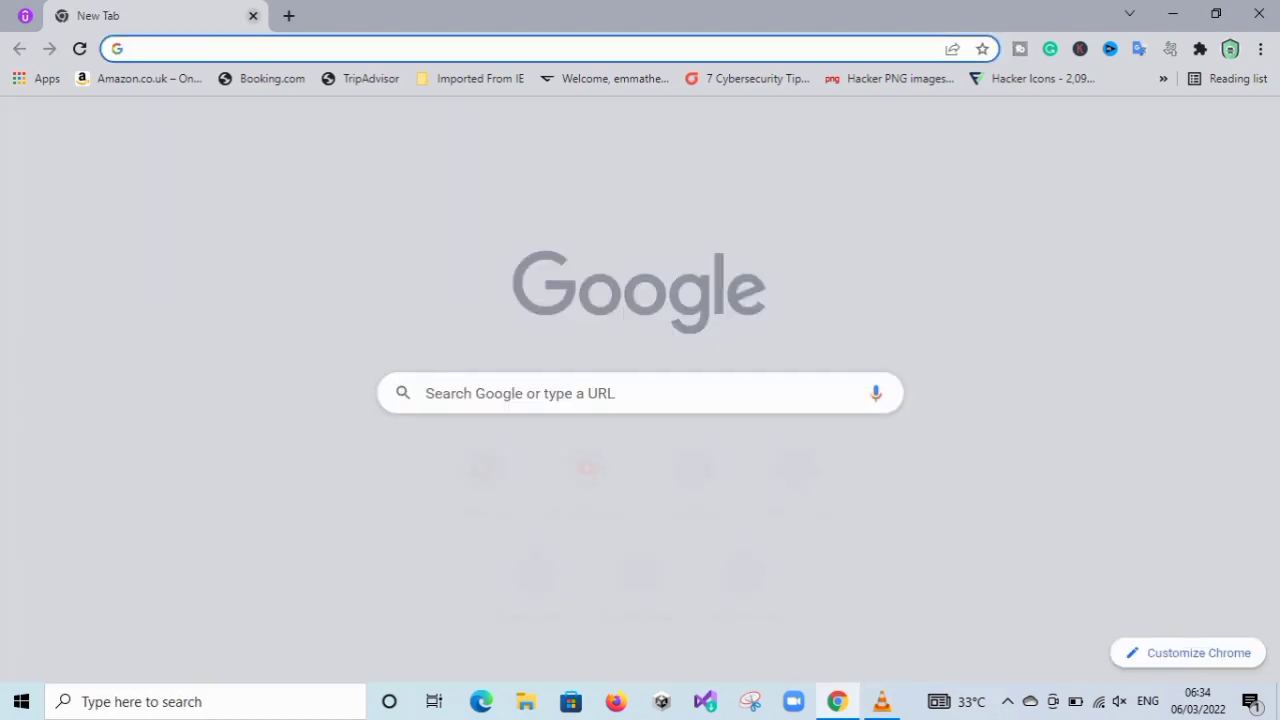
click(1261, 49)
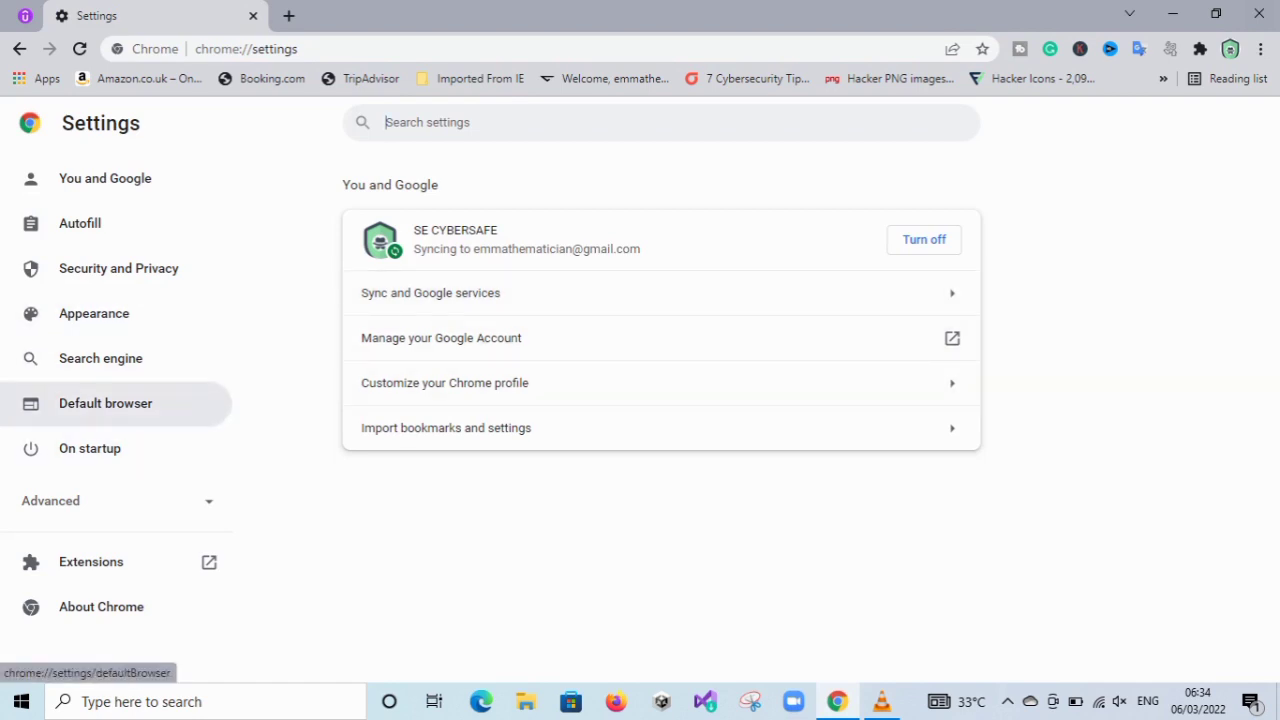
click(170, 270)
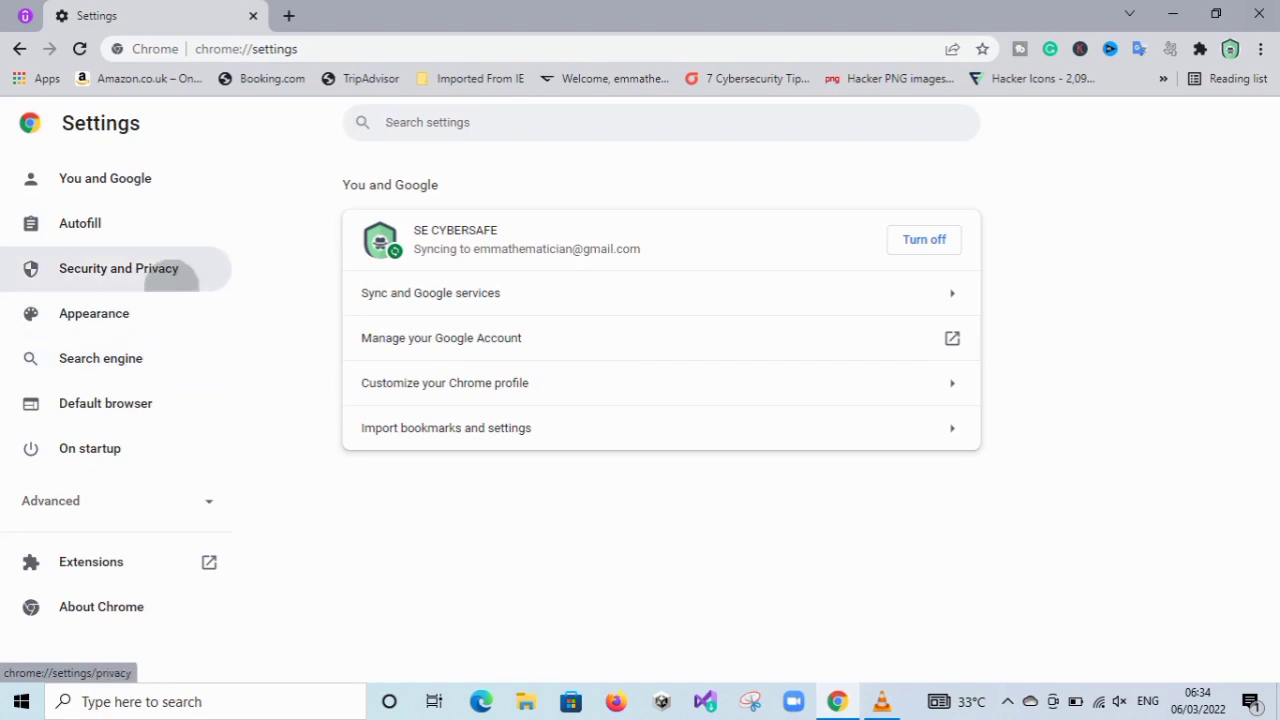
click(500, 363)
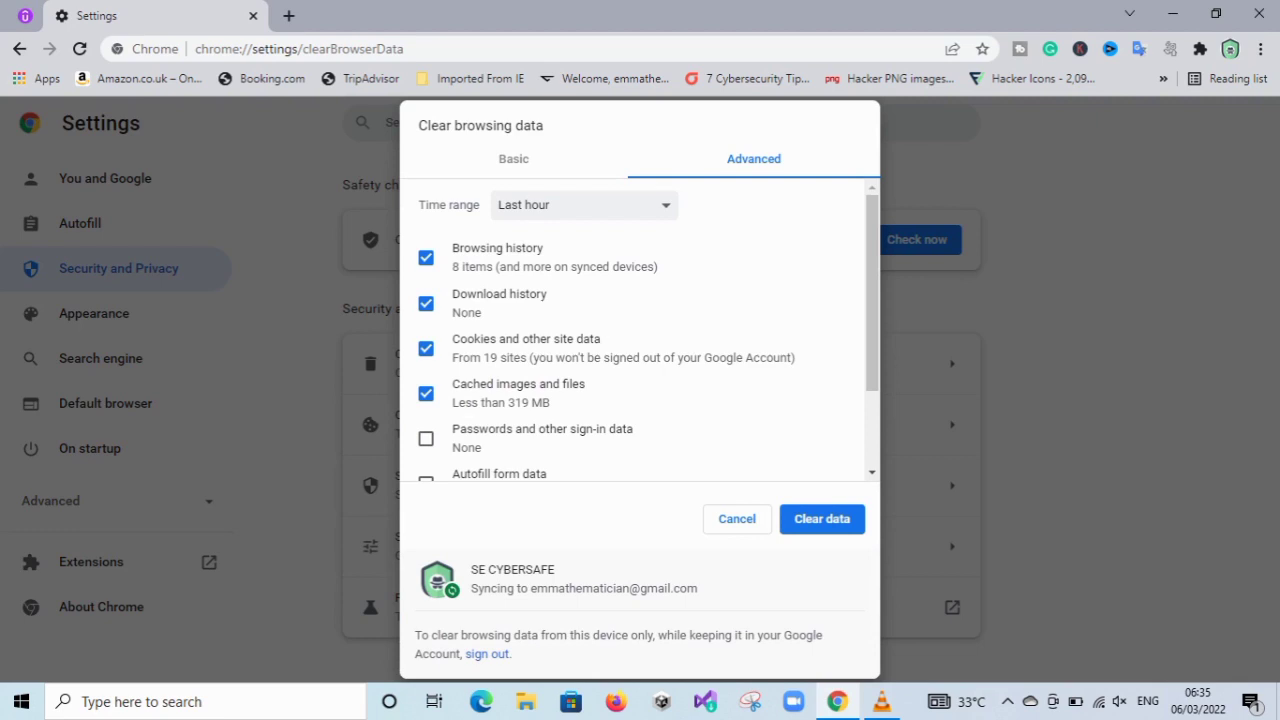
Step: Clear the last 24 hours of history, cookies, cache and site settings
click(584, 205)
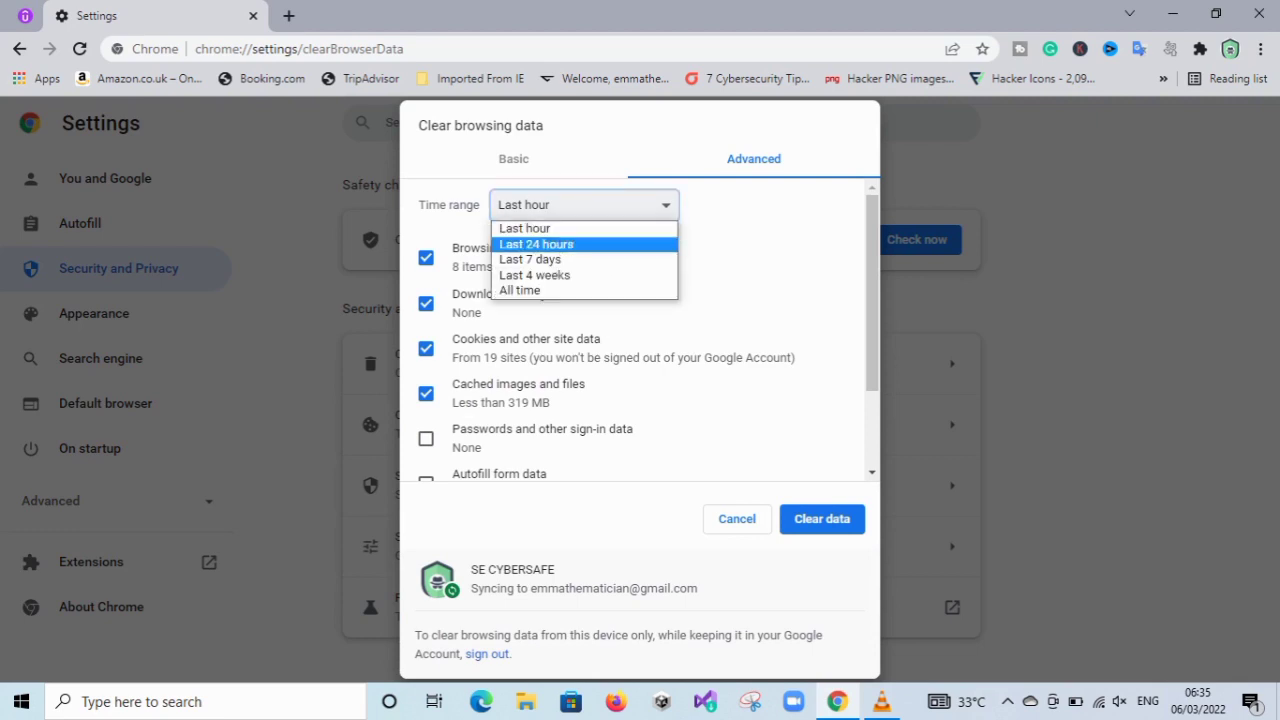
click(536, 244)
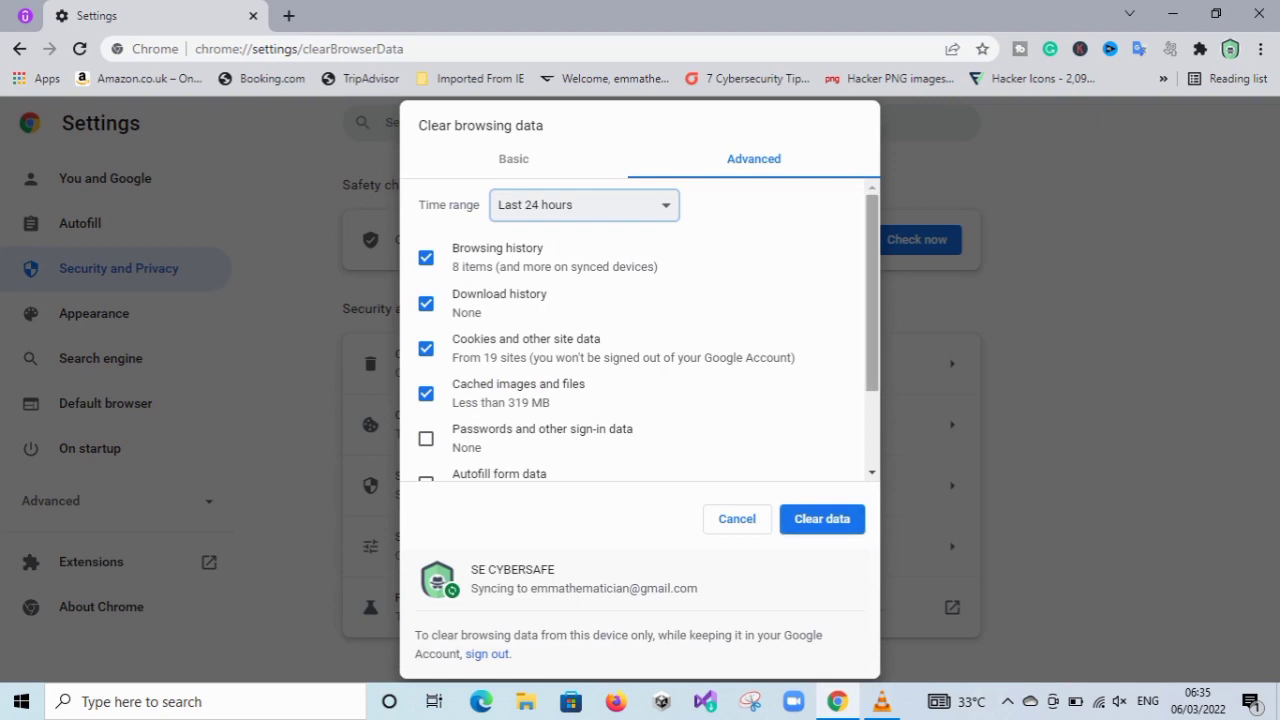
scroll(640, 330, down, 2)
scroll(640, 330, up, 2)
scroll(640, 330, down, 2)
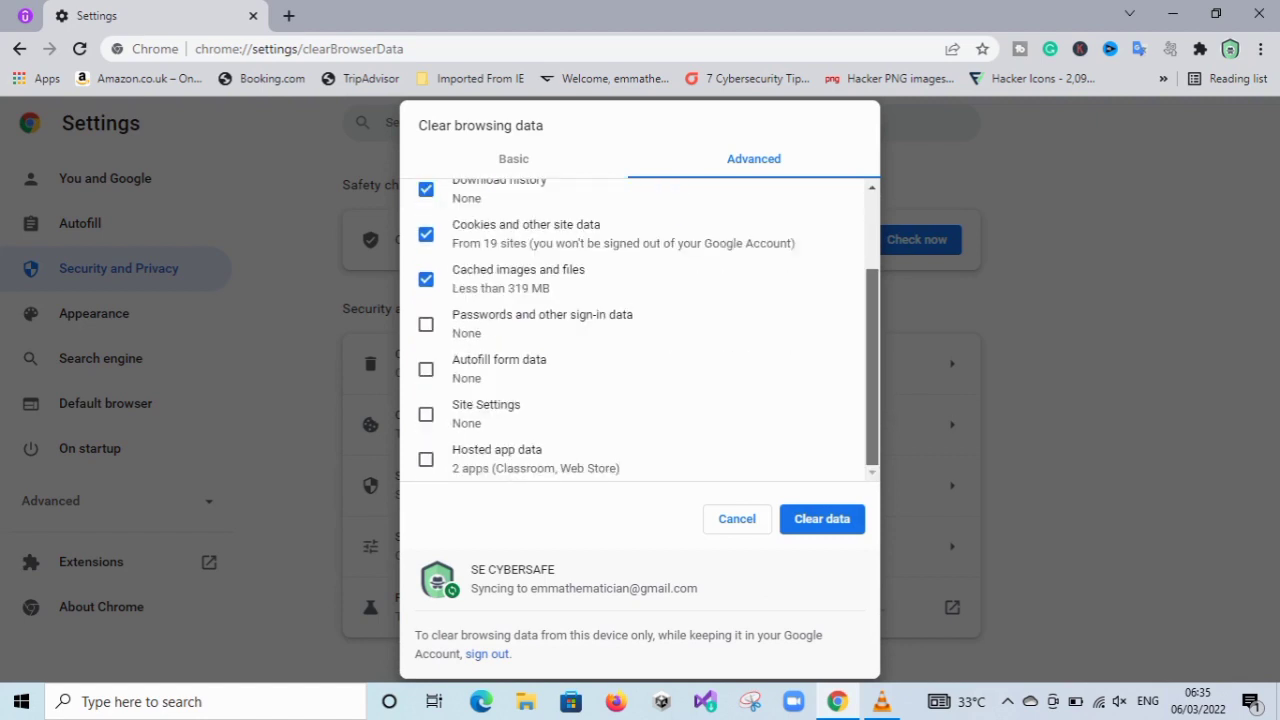
scroll(640, 330, up, 3)
scroll(640, 330, down, 3)
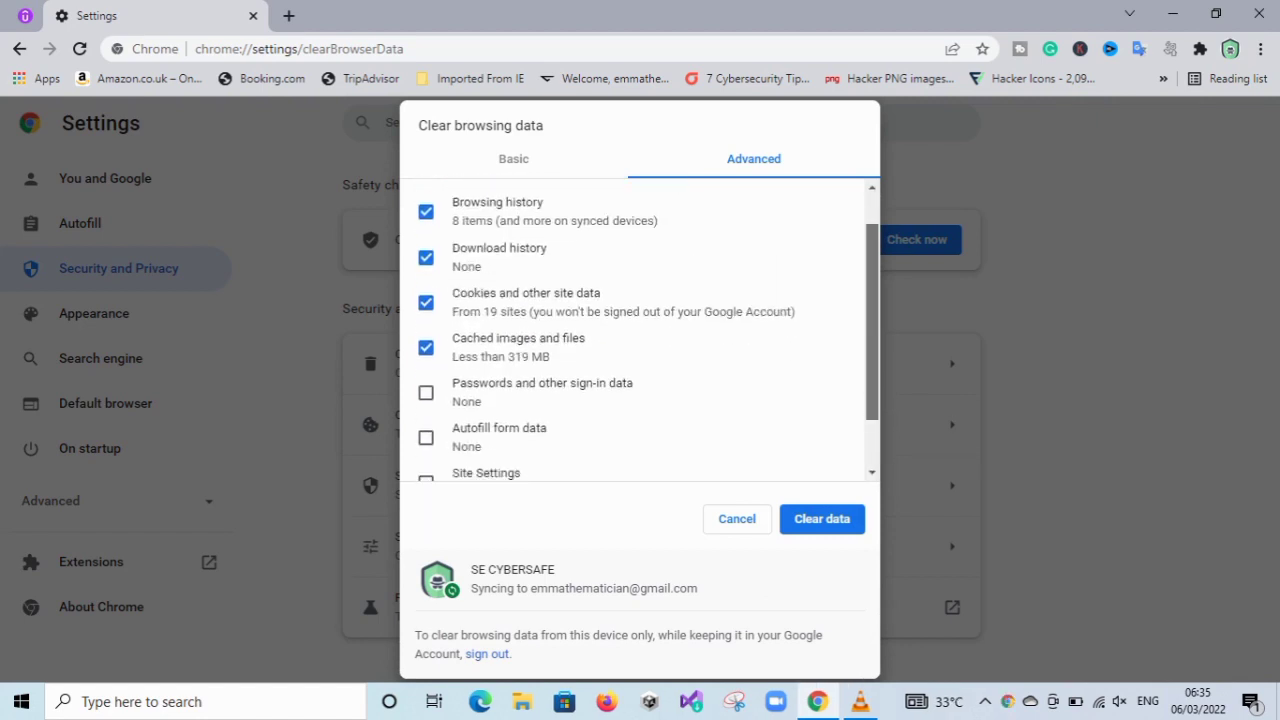
click(426, 424)
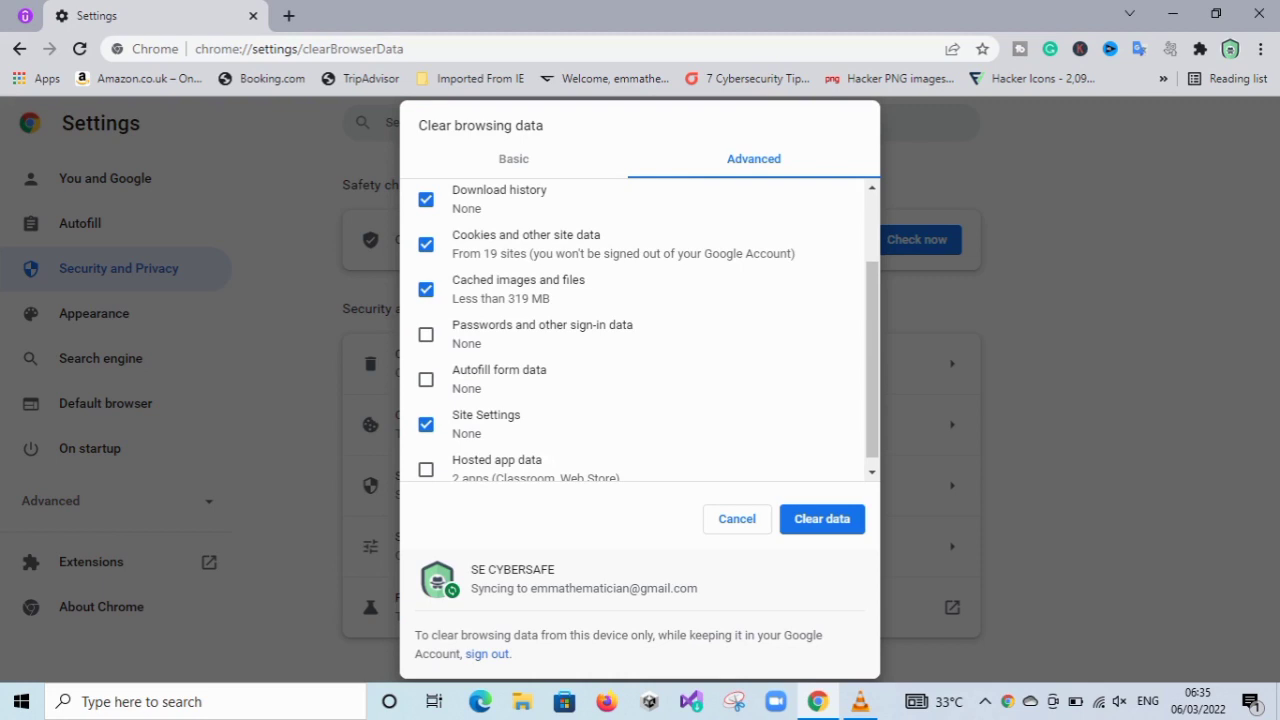
scroll(640, 330, up, 2)
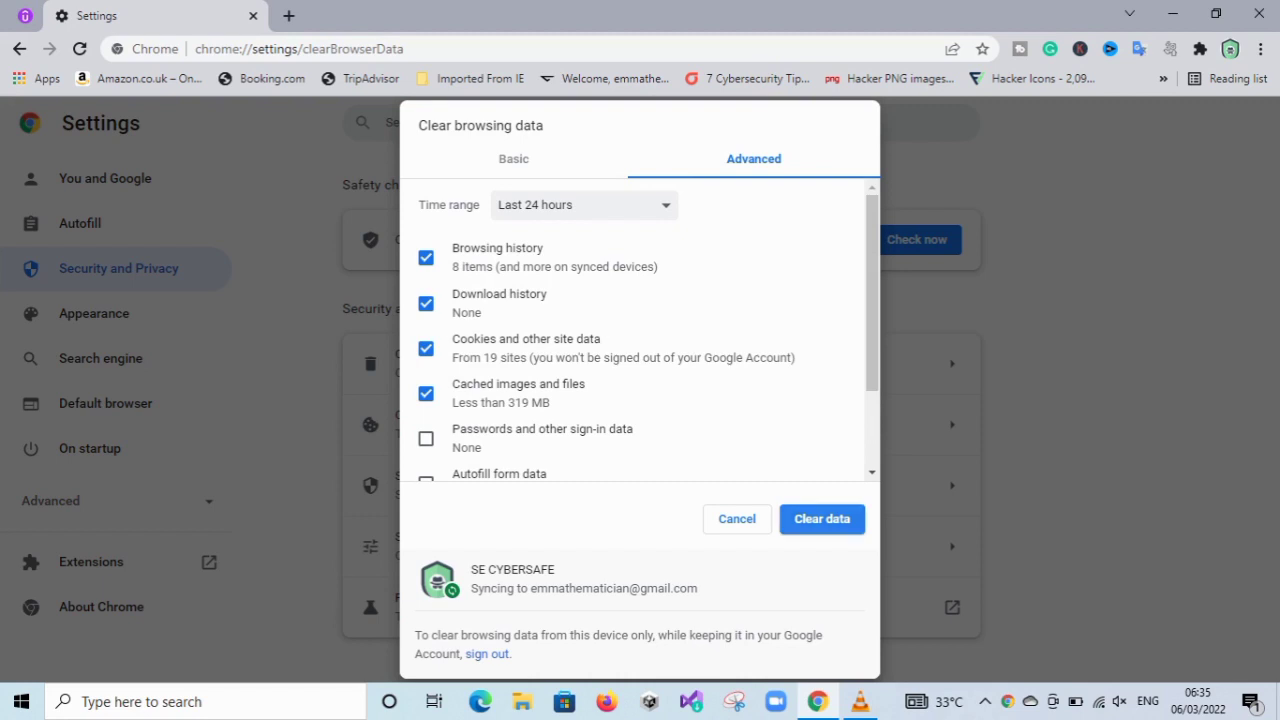
click(822, 518)
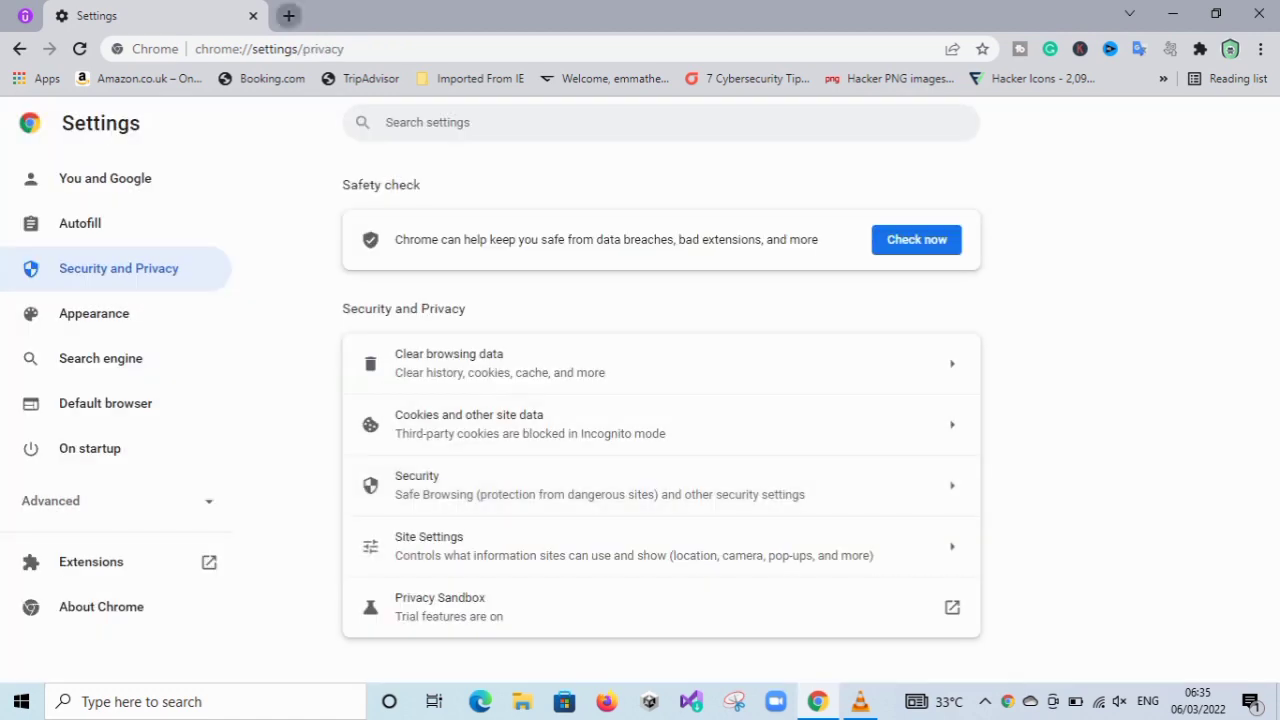
Step: Load facebook.com in a new tab via the 'face' address-bar suggestion
click(289, 15)
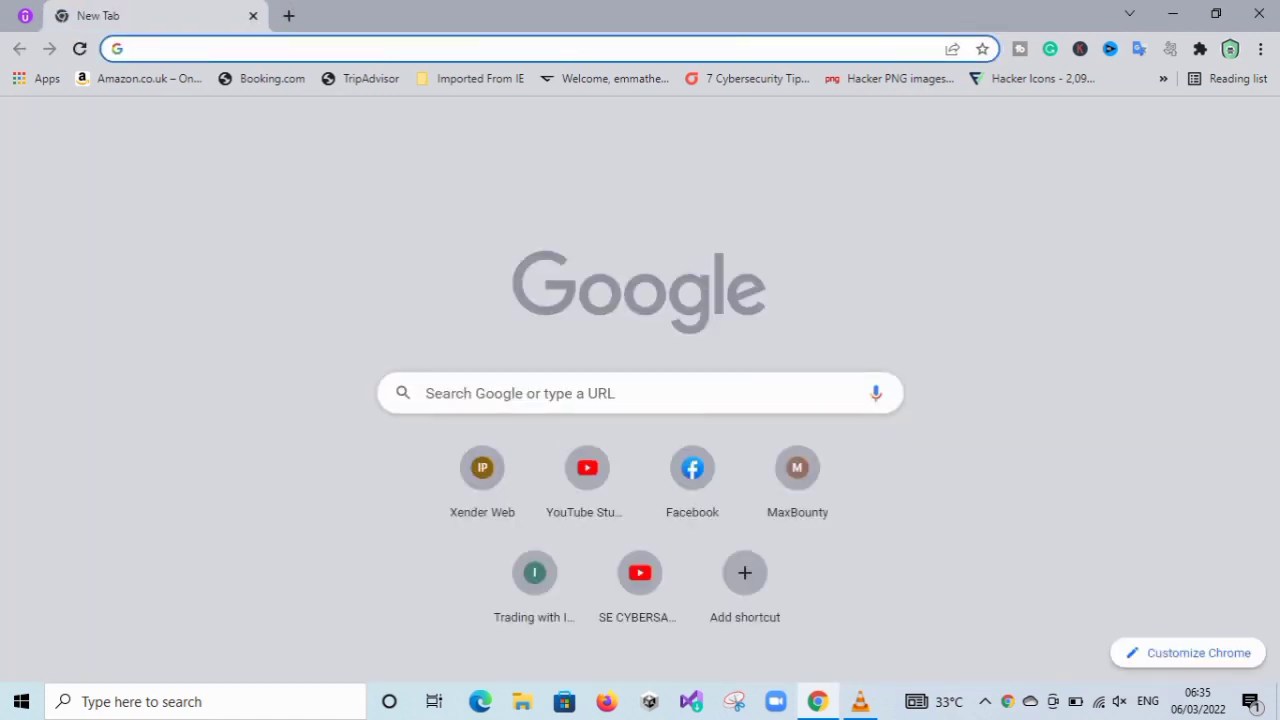
text(face)
key(Return)
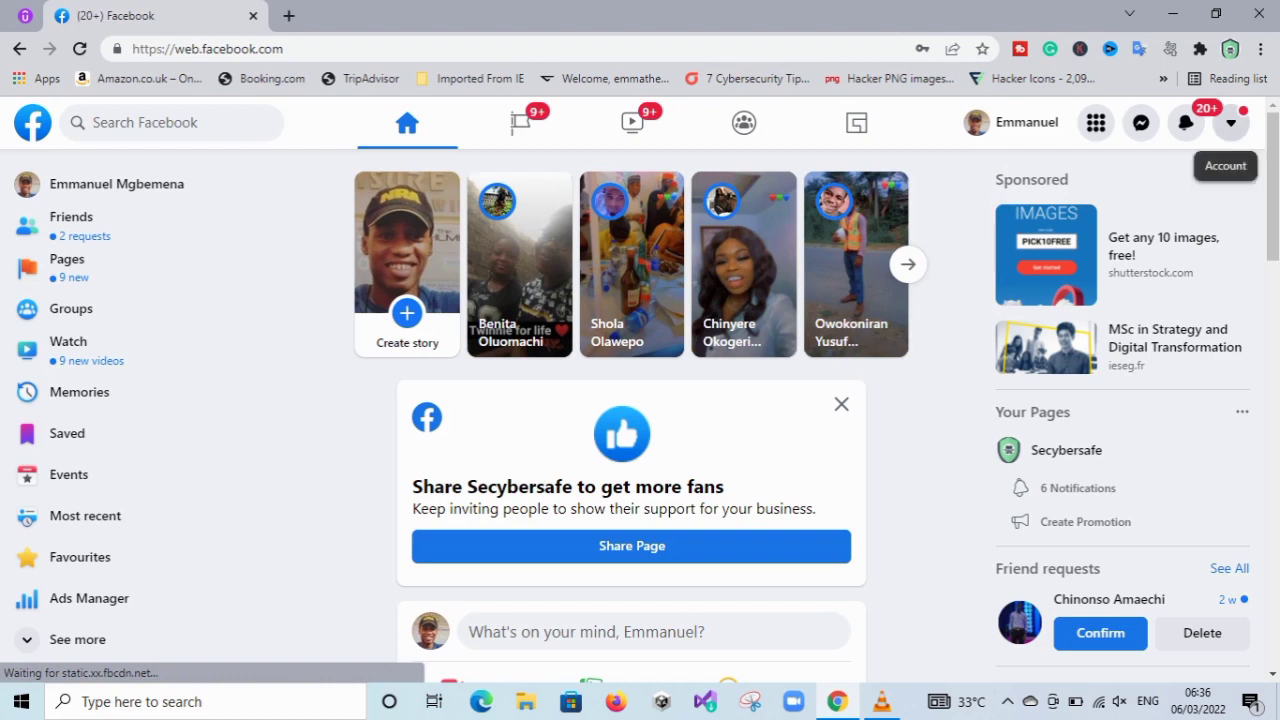
click(1231, 122)
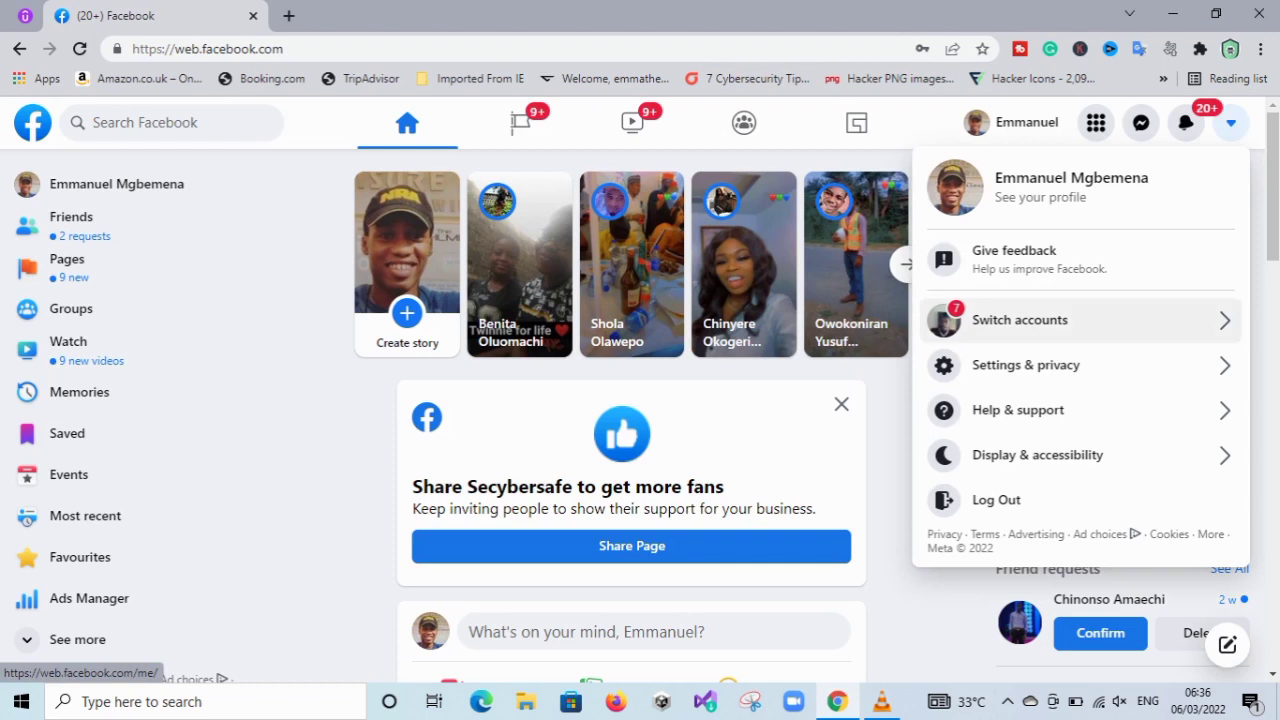
click(1020, 320)
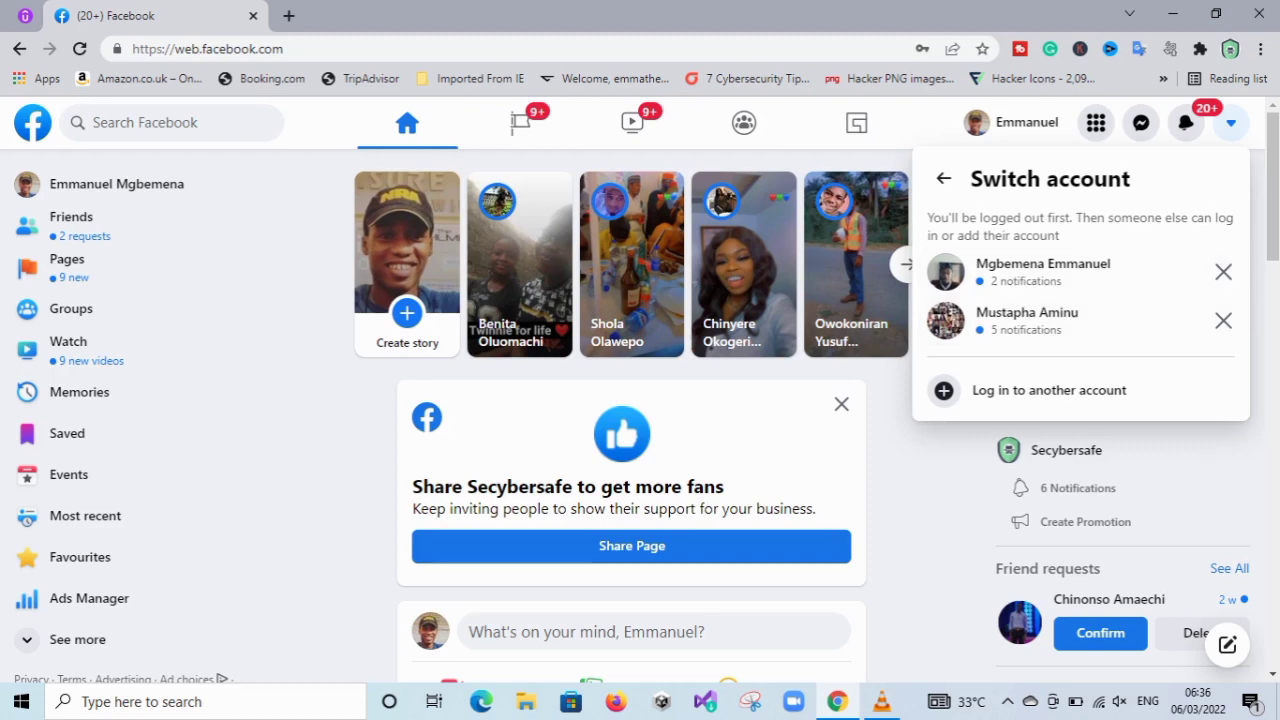
click(1223, 320)
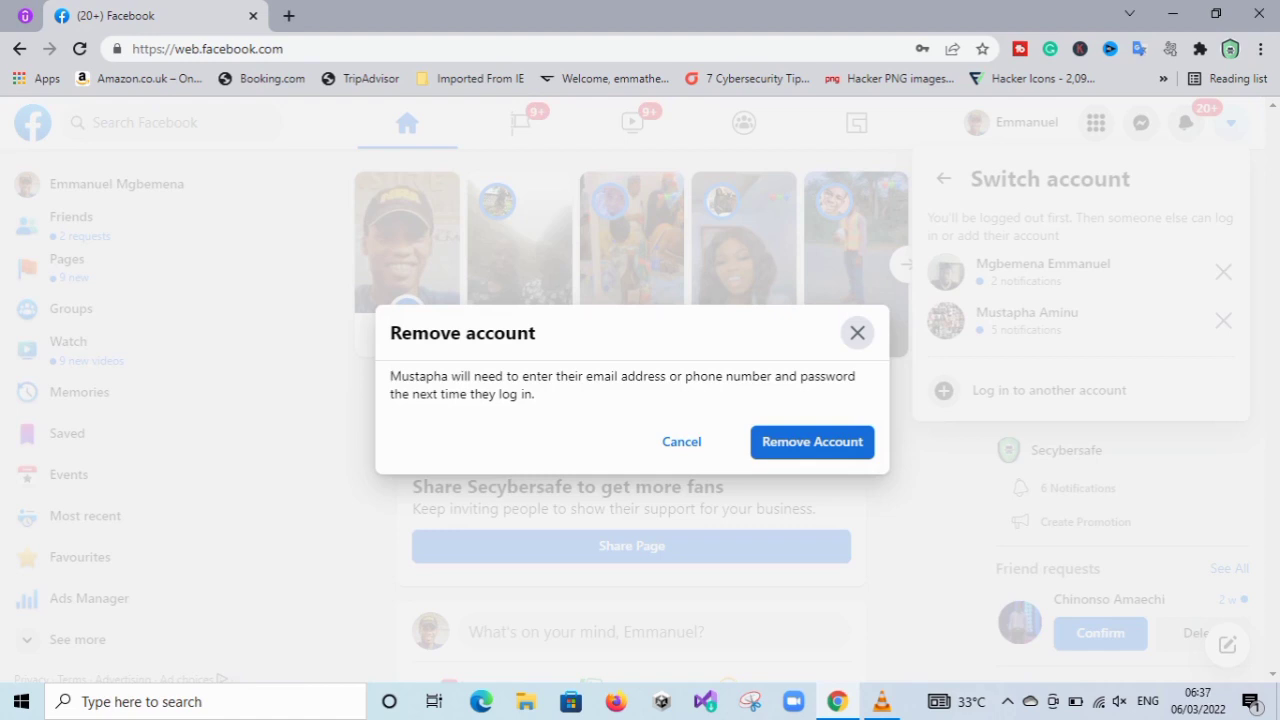
click(857, 333)
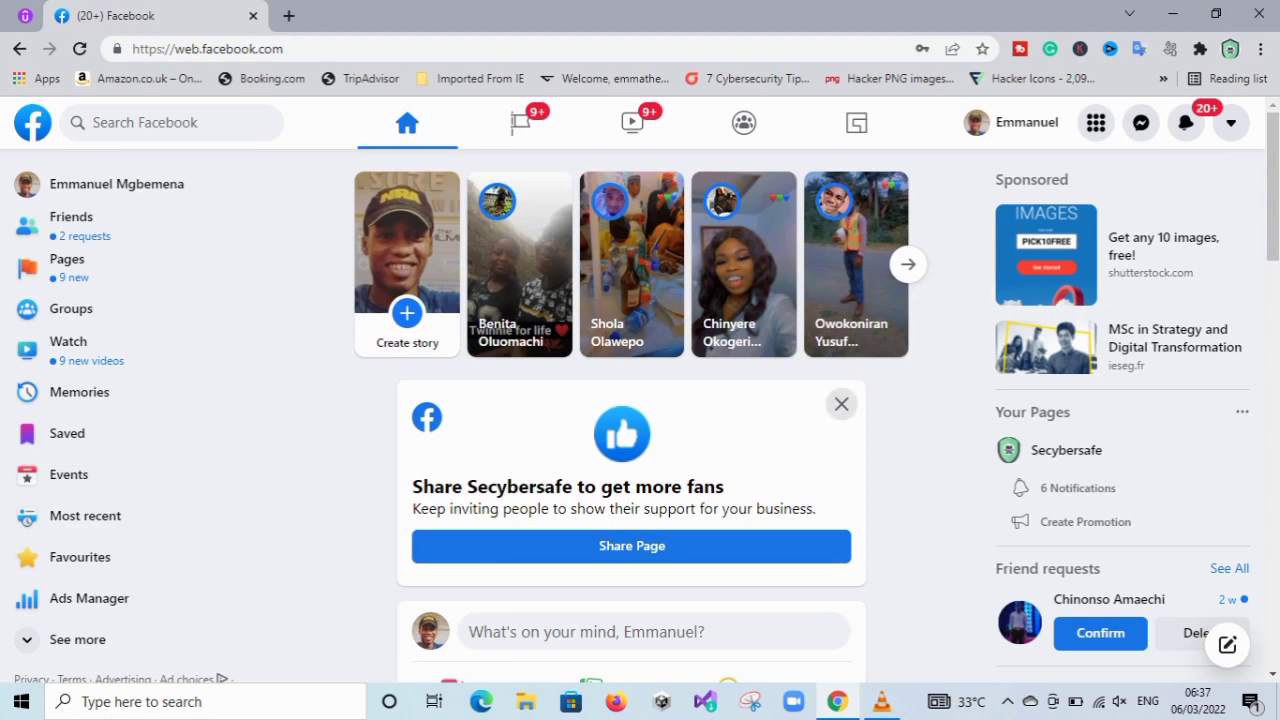
Step: Dismiss the Share Secybersafe card and check the feed, returning to the top
click(841, 404)
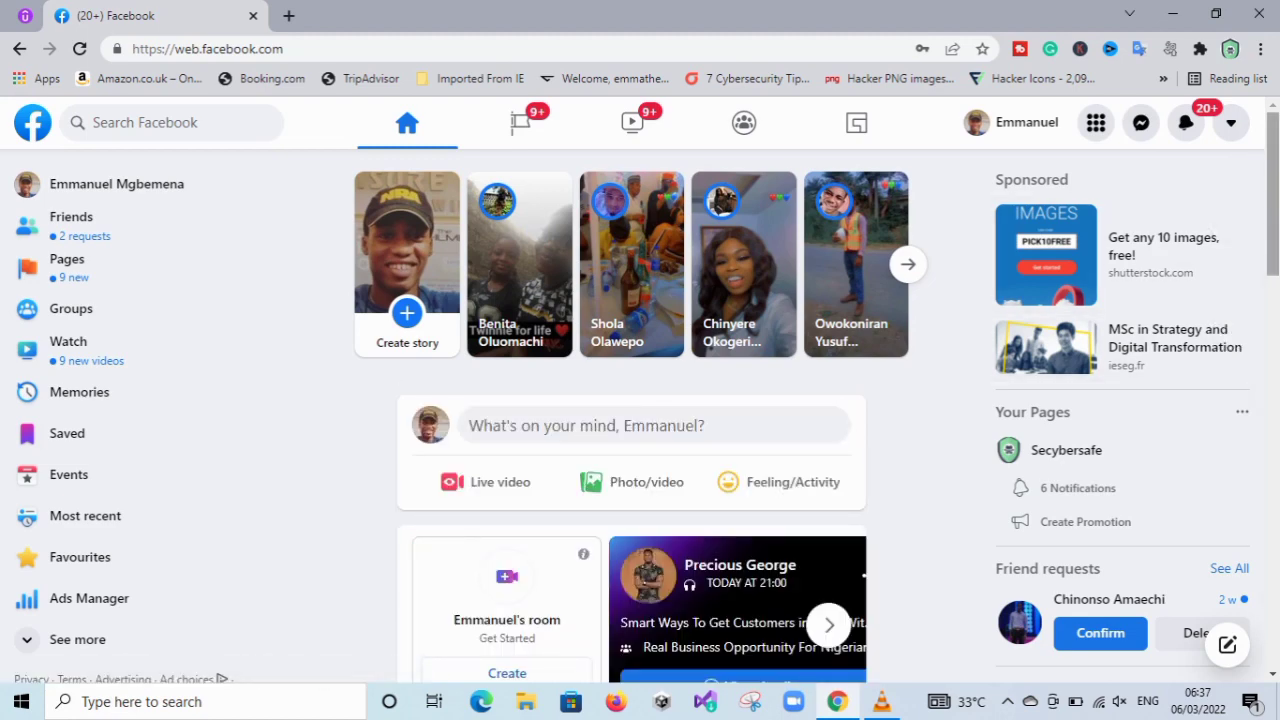
scroll(631, 416, down, 8)
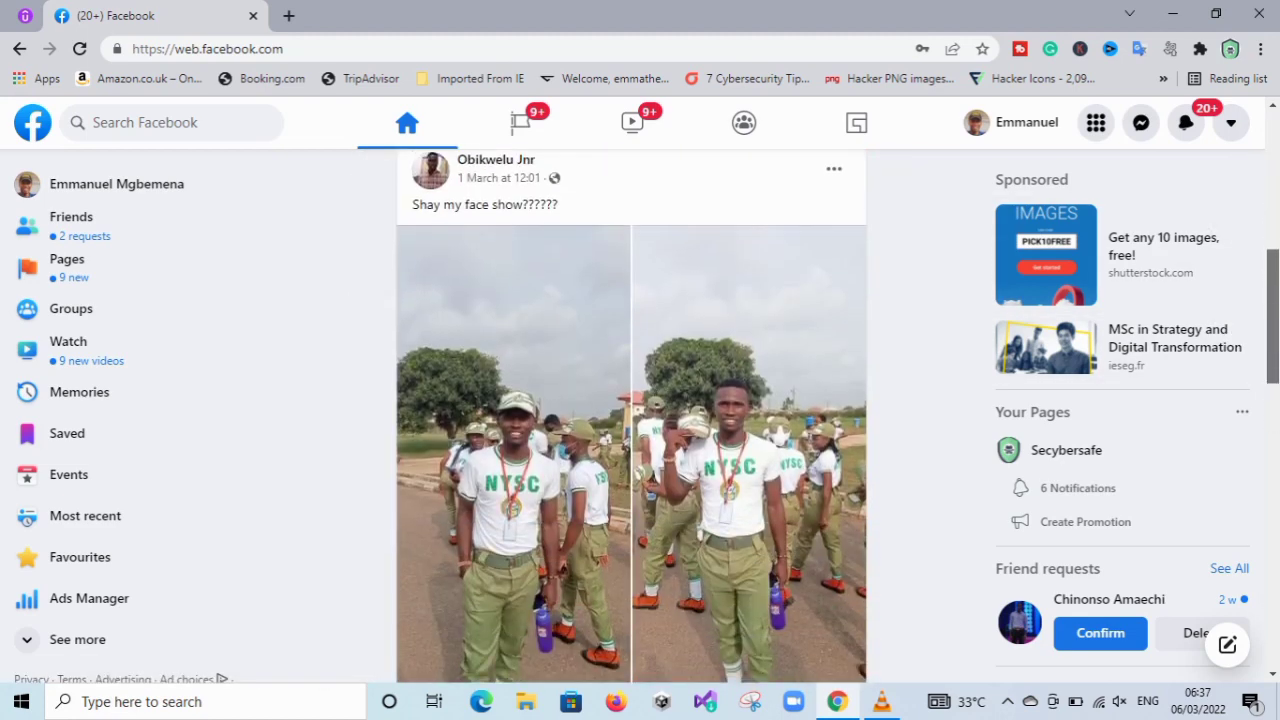
scroll(631, 416, down, 10)
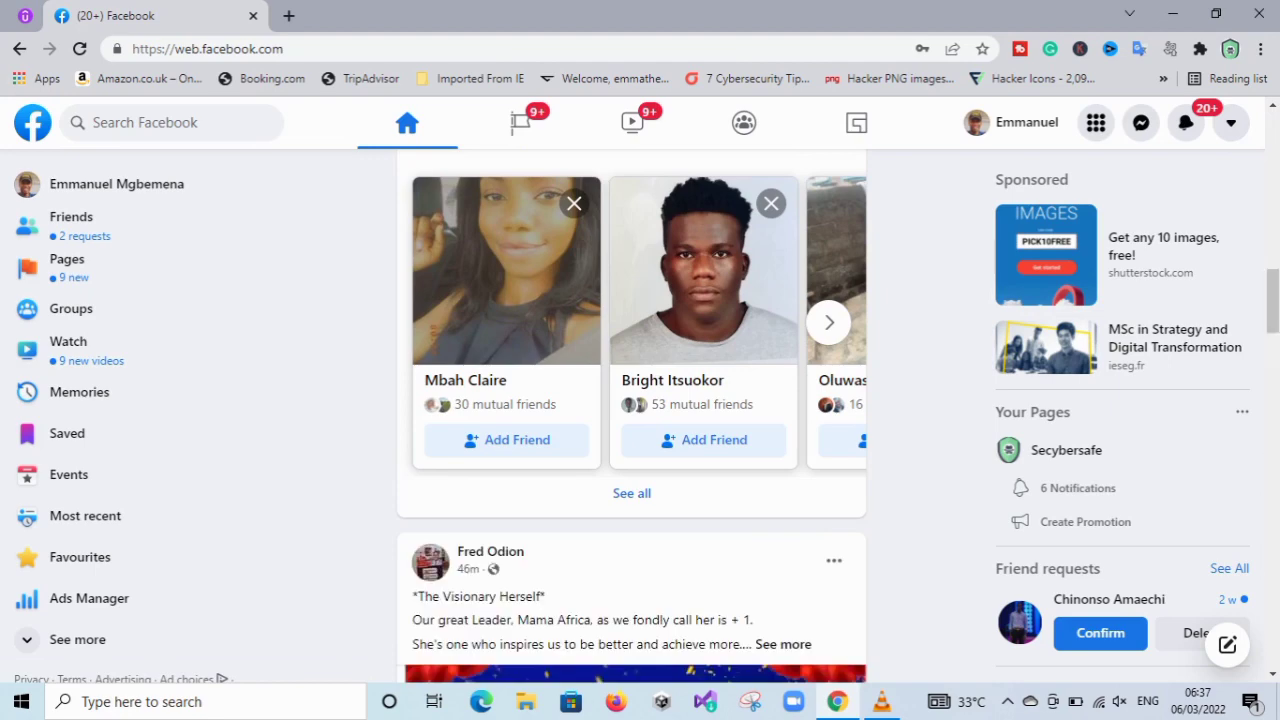
scroll(631, 416, down, 5)
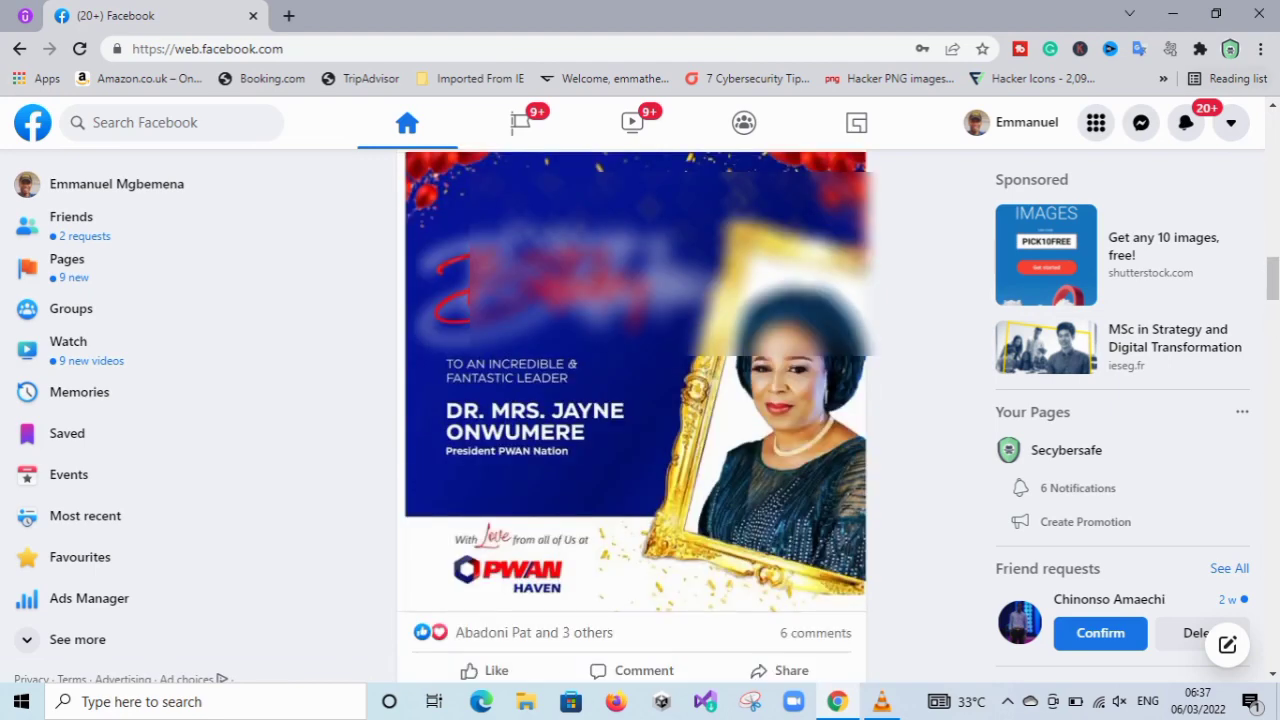
key(Home)
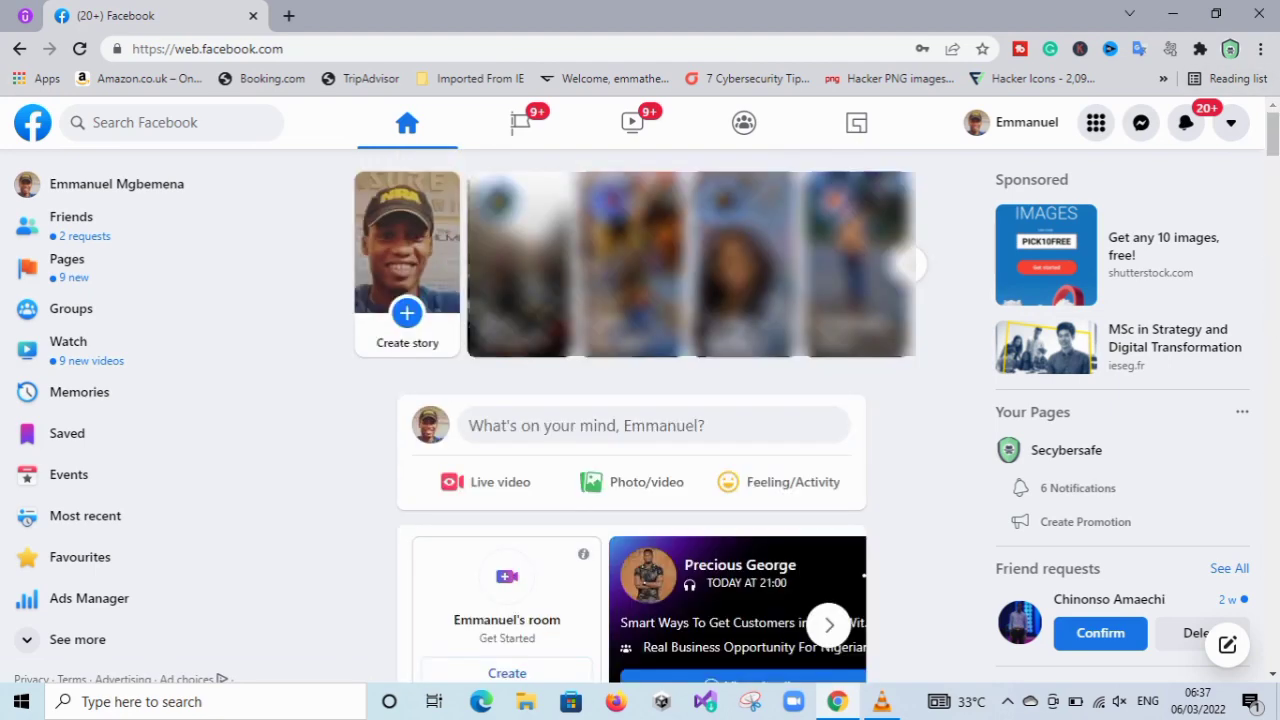
Step: Look at the account options and the full Facebook feature menu, then close it
click(1231, 122)
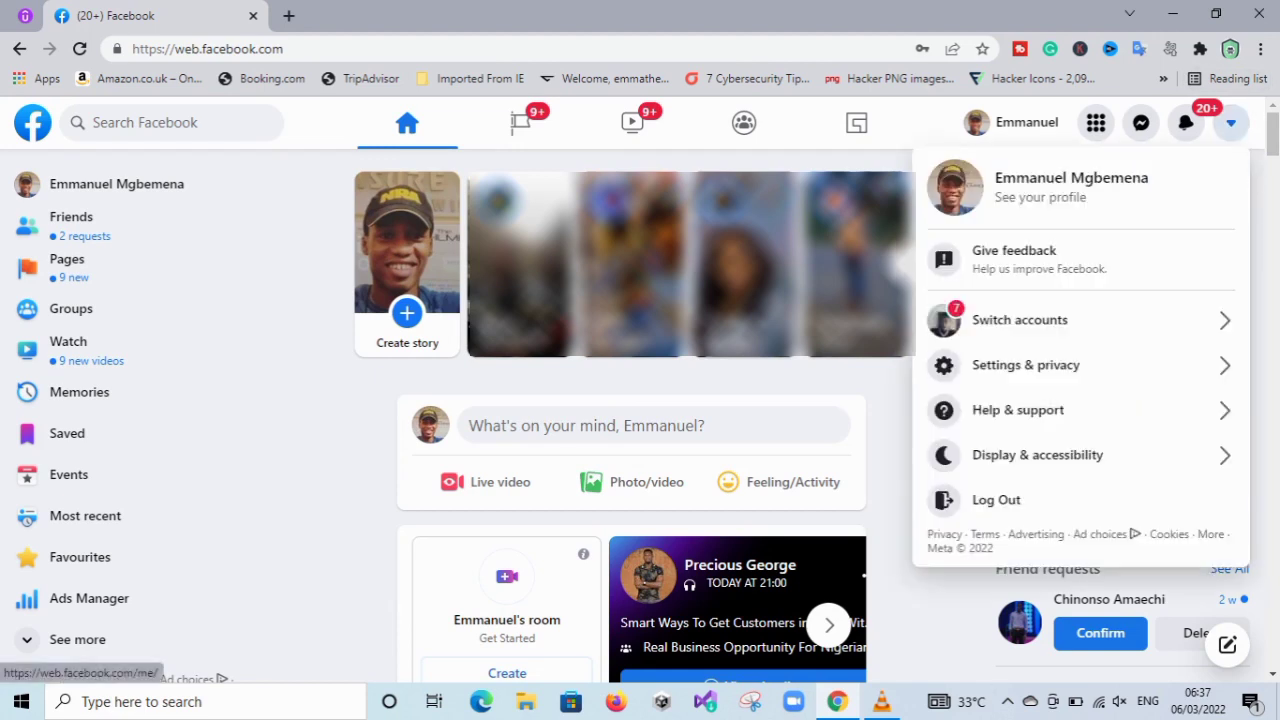
click(1096, 122)
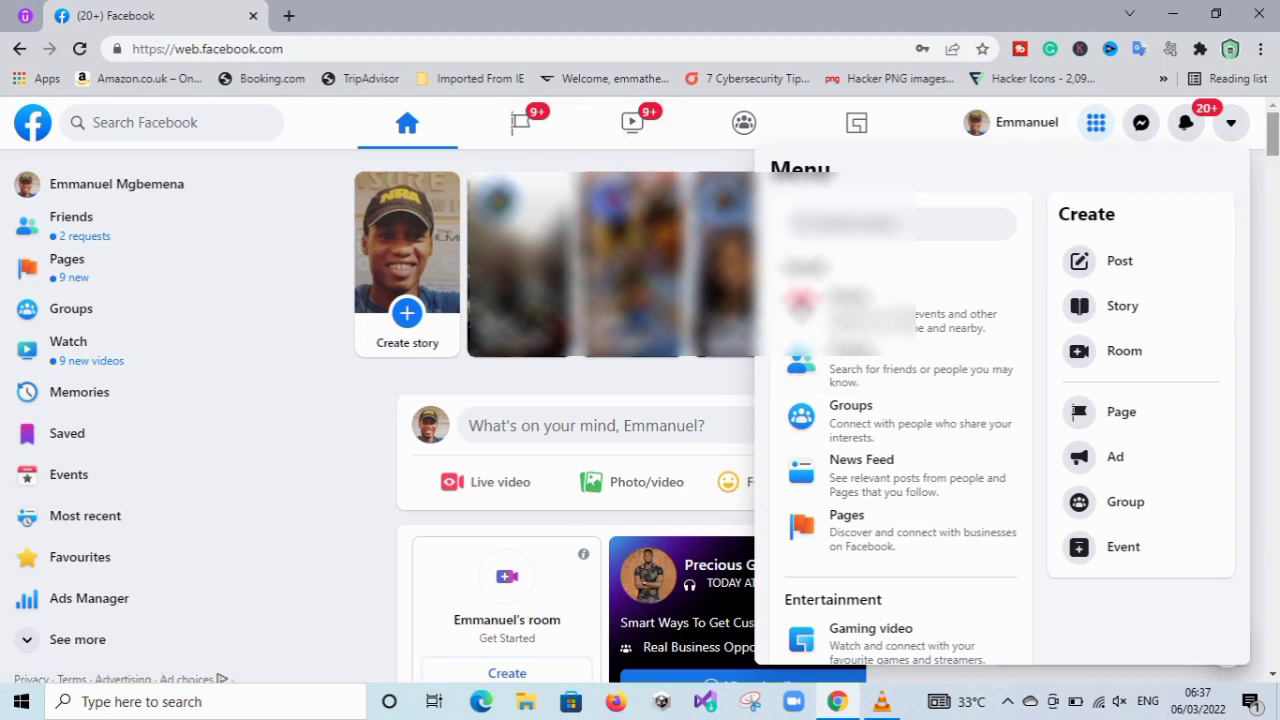
key(Escape)
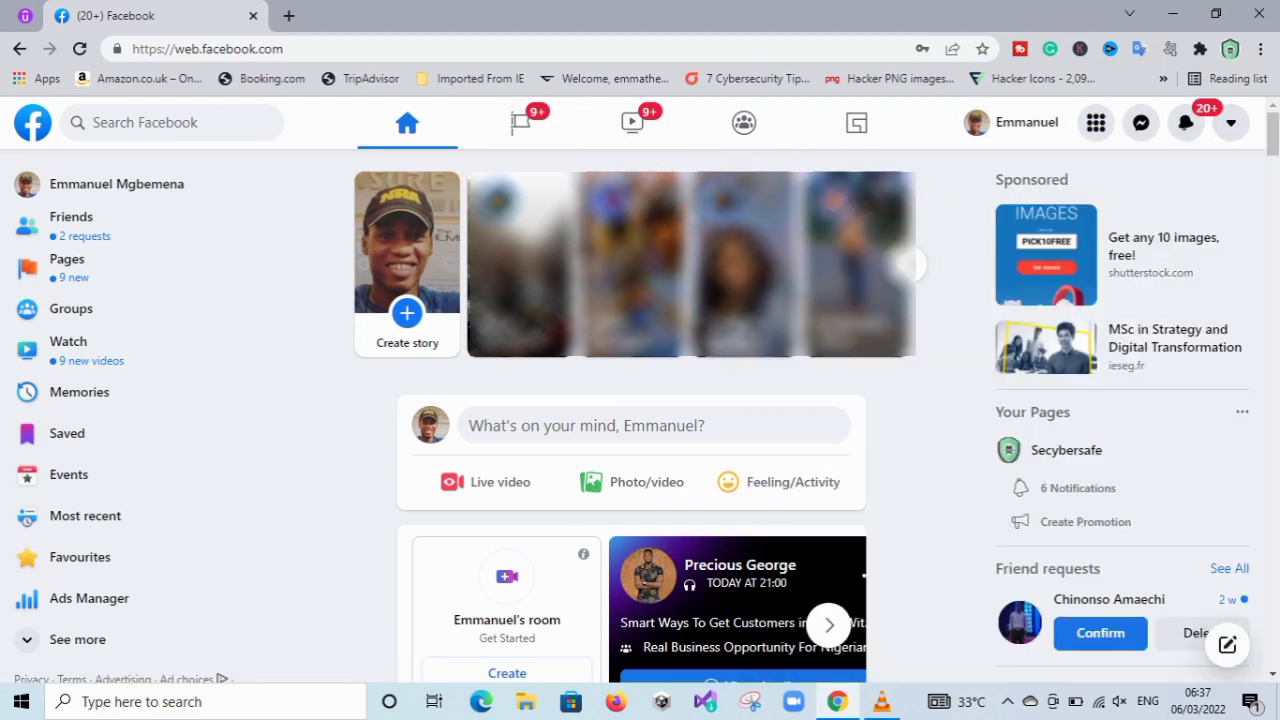